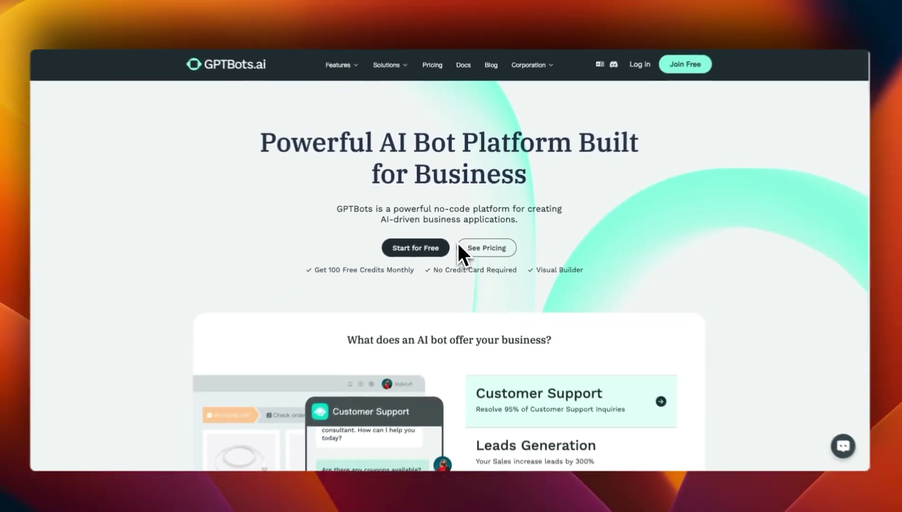
Step: Scroll through the GPTBots homepage to review the platform's features
scroll(454, 273, down, 10)
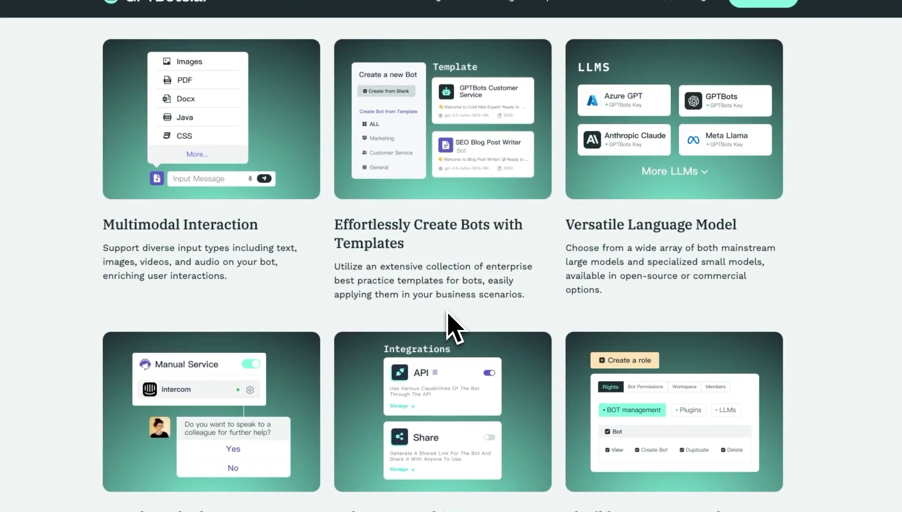
scroll(448, 314, down, 10)
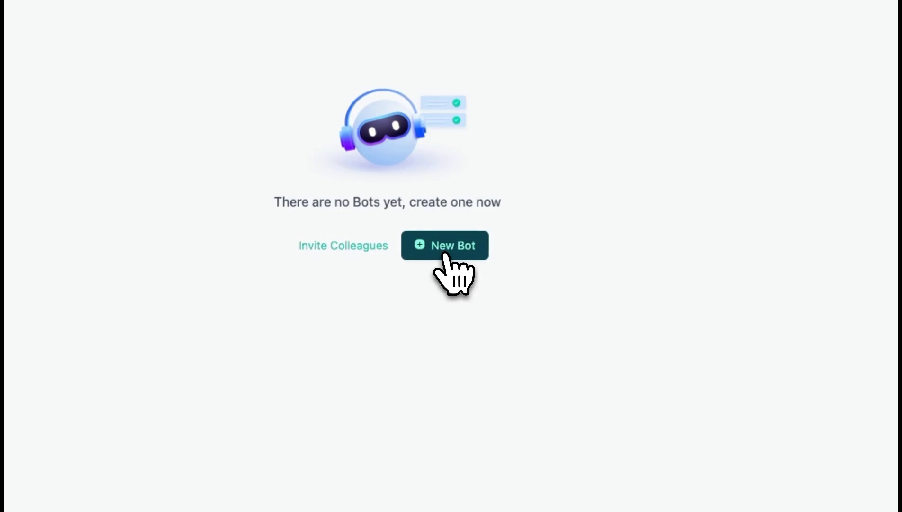
Step: Start a new bot and scroll through the ready-made template gallery
click(445, 247)
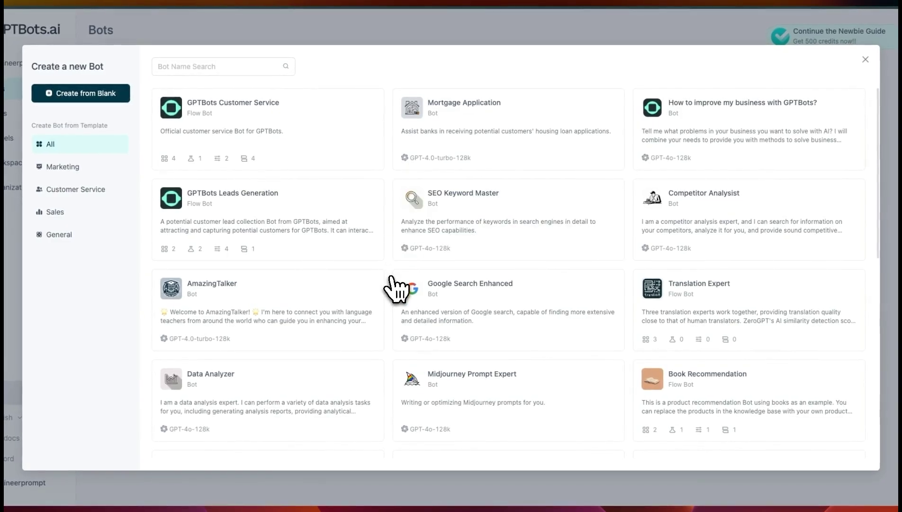
scroll(396, 288, down, 2)
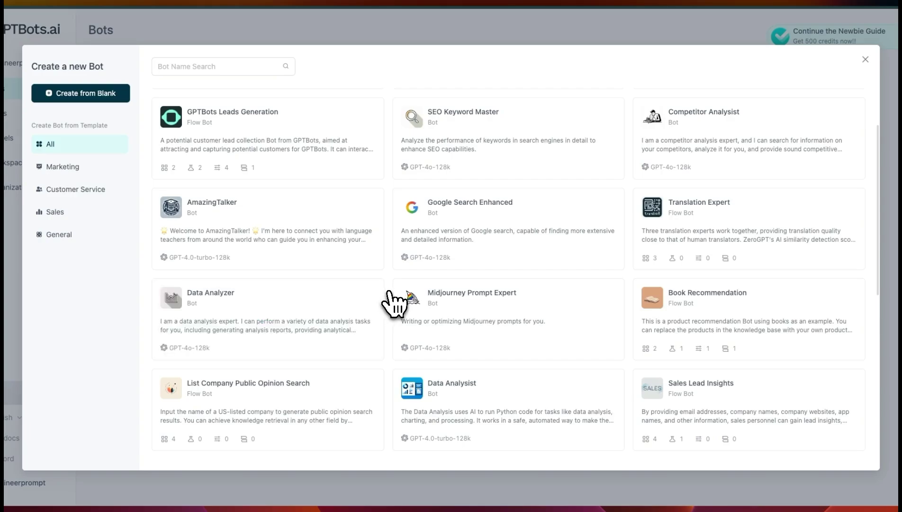
scroll(389, 303, down, 5)
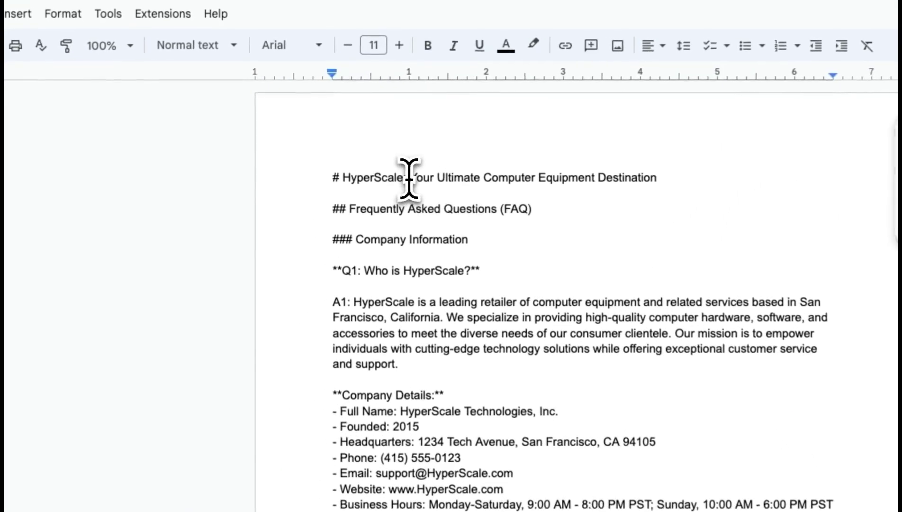
Step: Select 'HyperScale' in the title line of the company FAQ document
drag(409, 177, 337, 179)
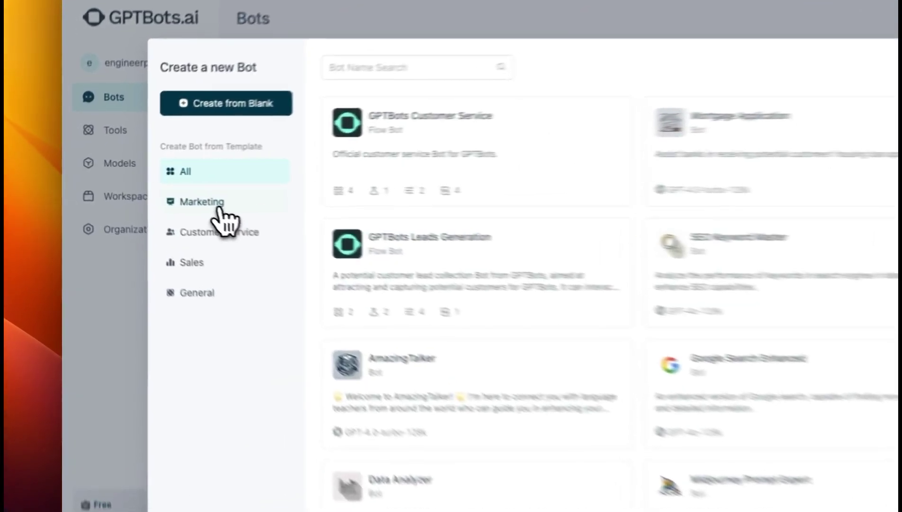
Step: Browse the Marketing and General template categories, then choose Create from Blank
click(157, 185)
click(241, 244)
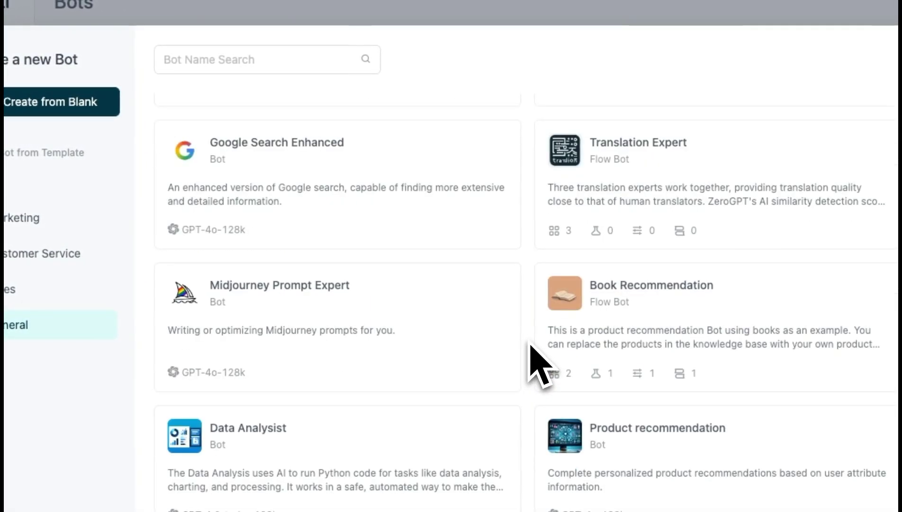
scroll(531, 345, up, 3)
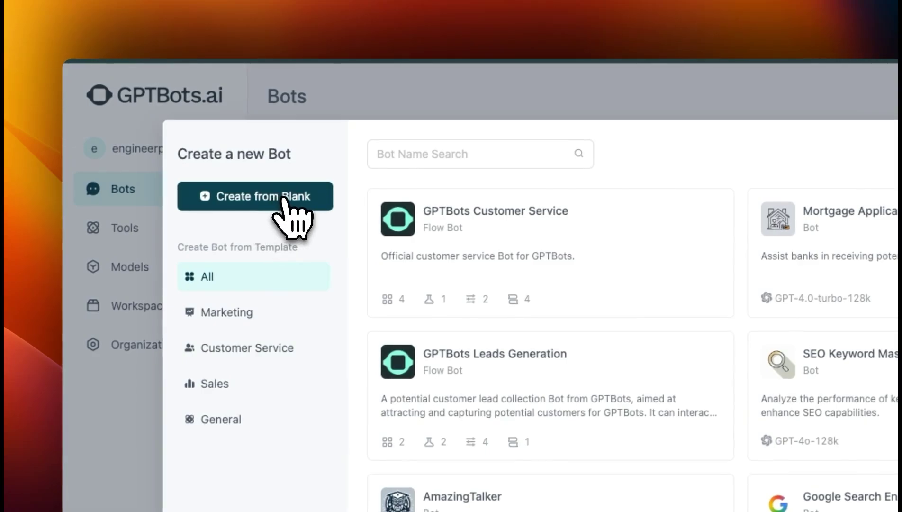
click(283, 200)
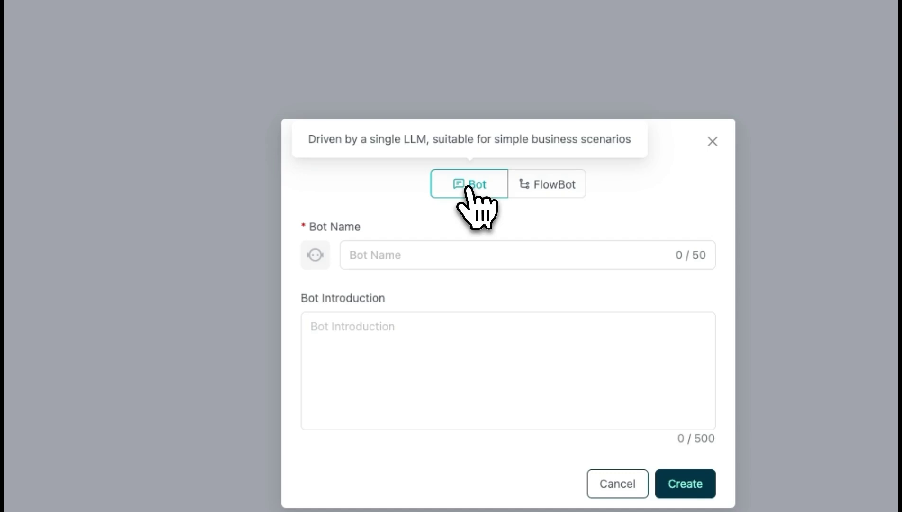
Step: Keep the single-LLM Bot type, name it 'Hyper', and introduce it as 'A customer support bot for HyperScale.'
click(551, 185)
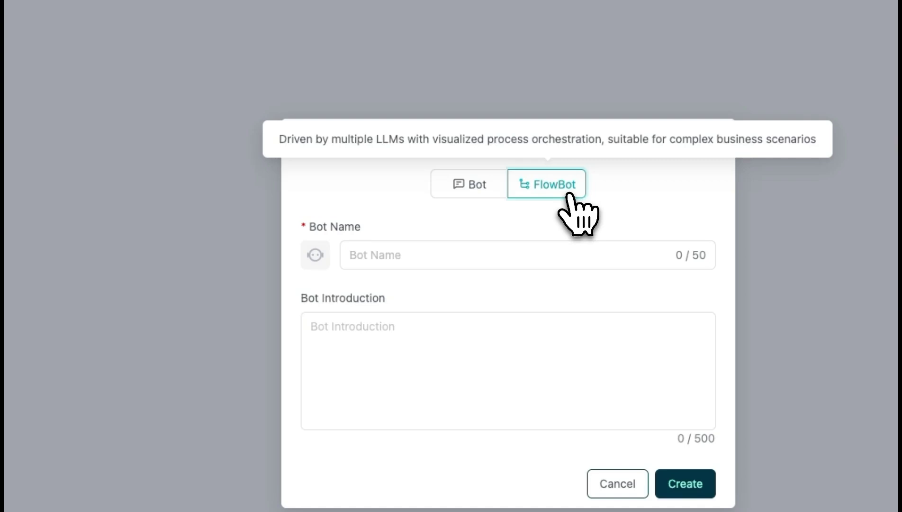
click(472, 198)
click(403, 258)
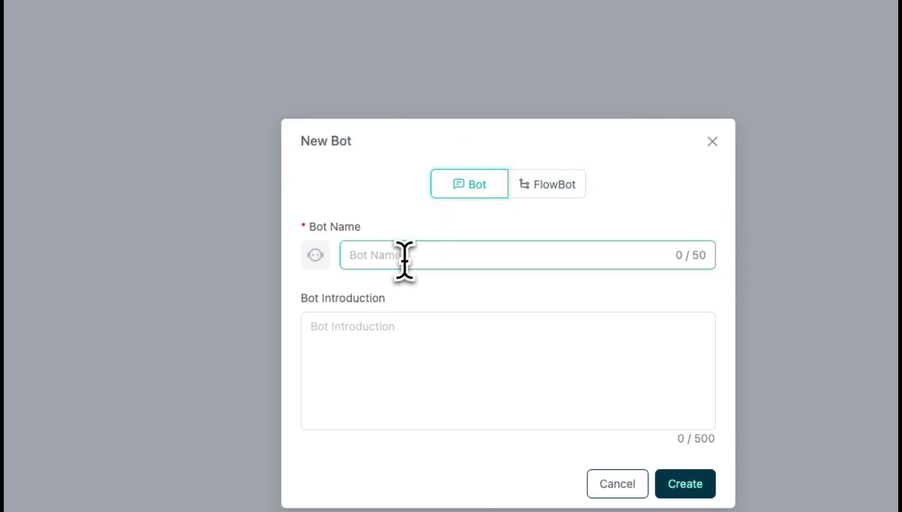
text(Hyper)
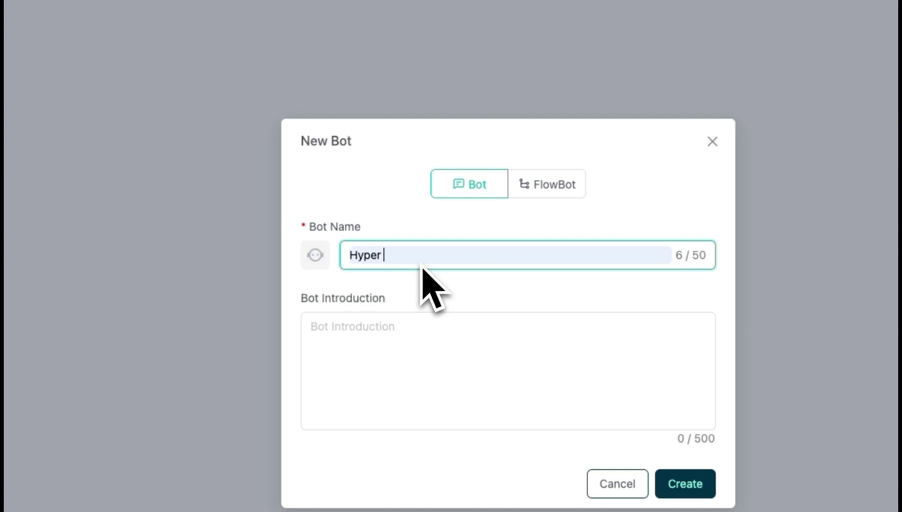
click(400, 331)
text(A customer support bot for HyperScale.)
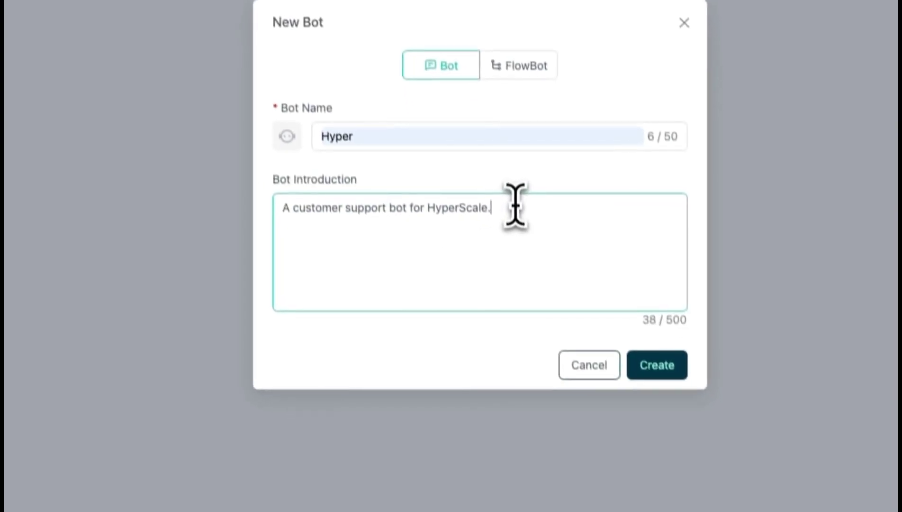
drag(516, 207, 264, 195)
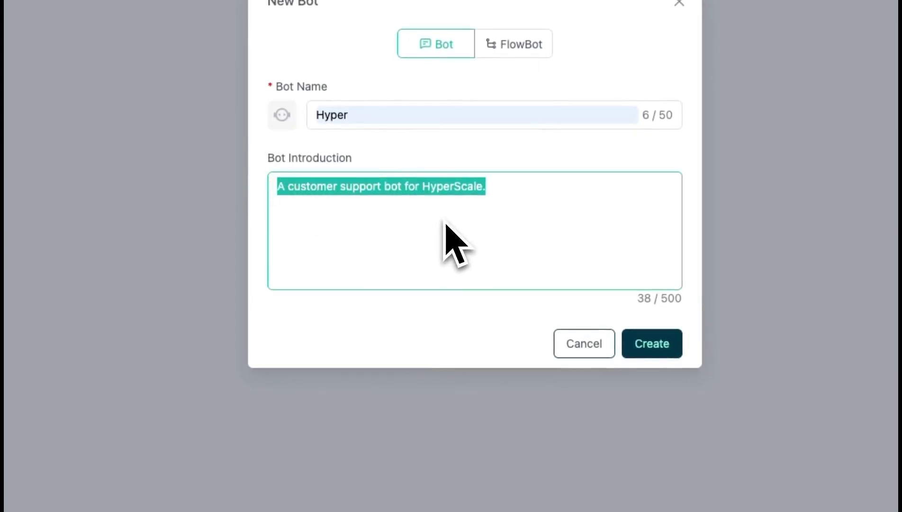
click(461, 218)
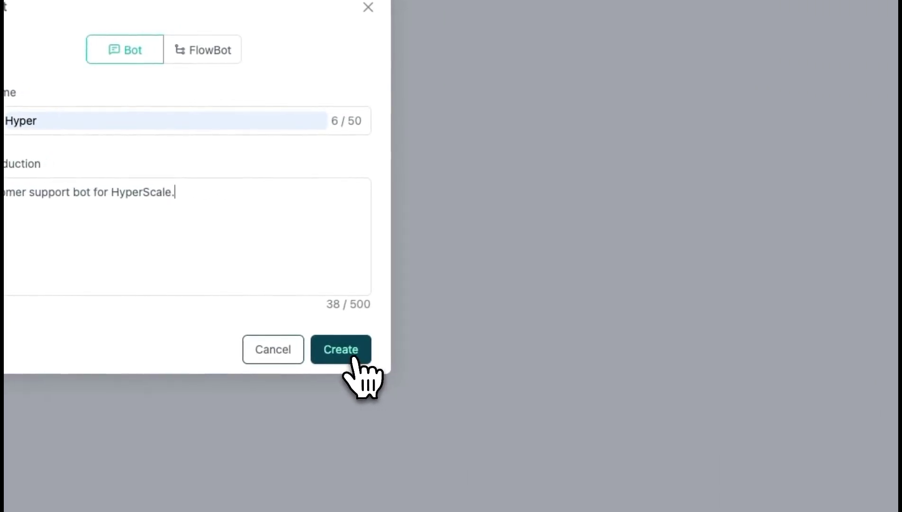
Step: Create the Hyper bot and glance over its settings page
click(353, 359)
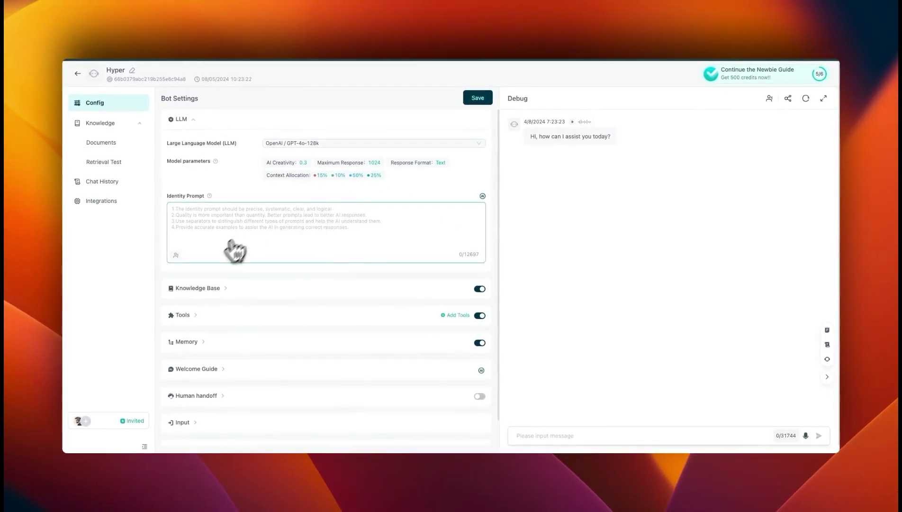
scroll(215, 264, down, 1)
scroll(328, 252, up, 1)
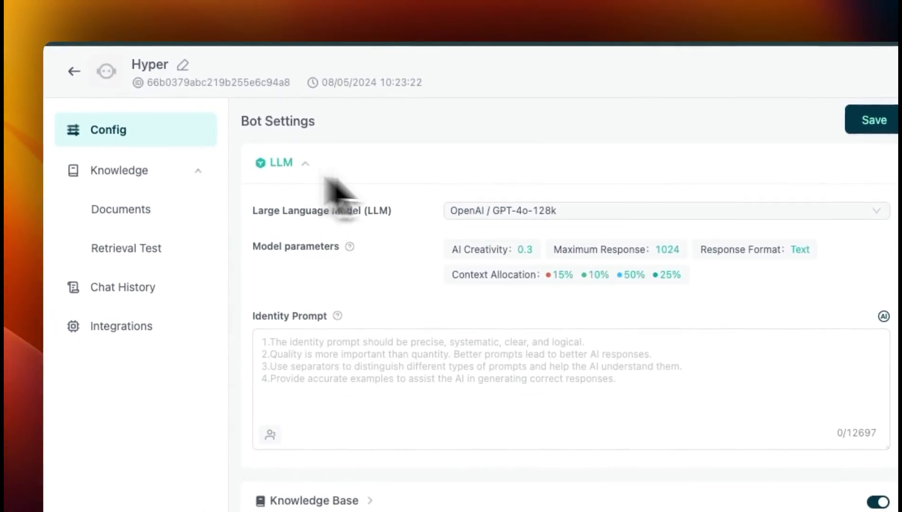
Step: Switch the language model to OpenAI GPT-4.0-8k and show its model parameters
click(601, 210)
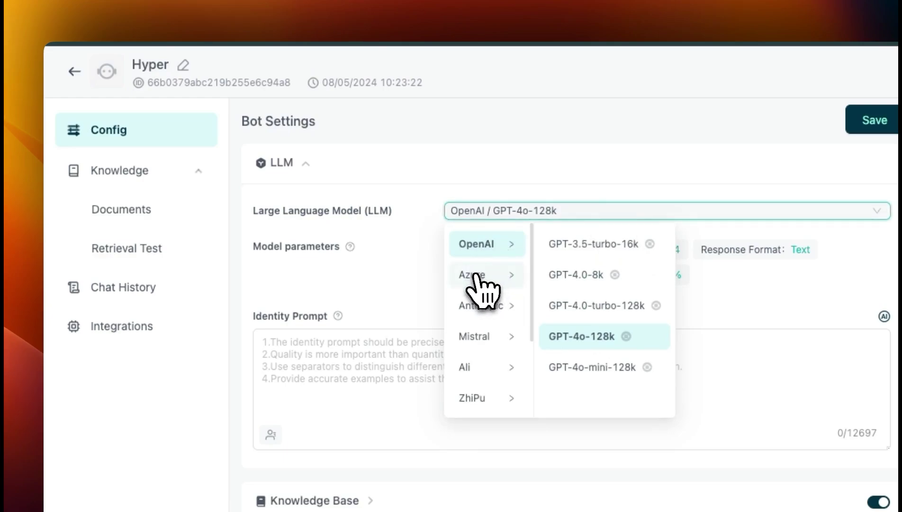
mouse_move(481, 310)
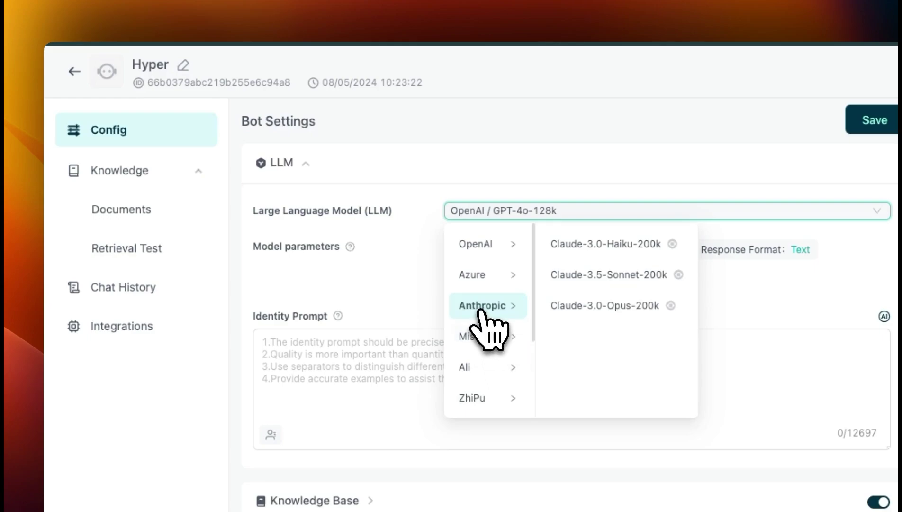
mouse_move(468, 284)
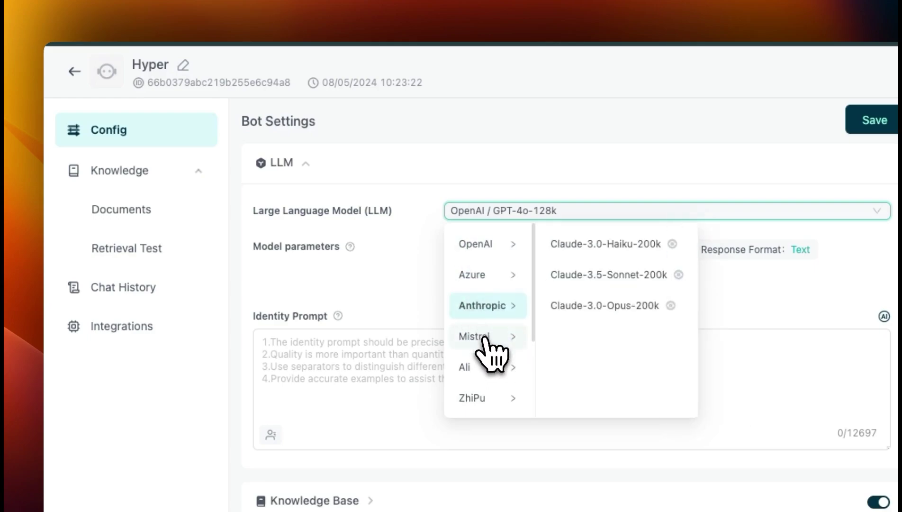
mouse_move(479, 247)
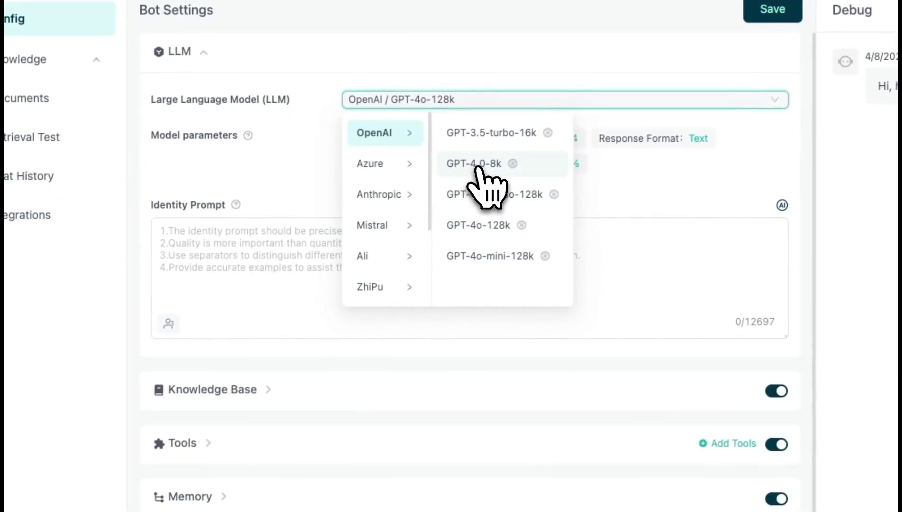
click(476, 164)
click(396, 150)
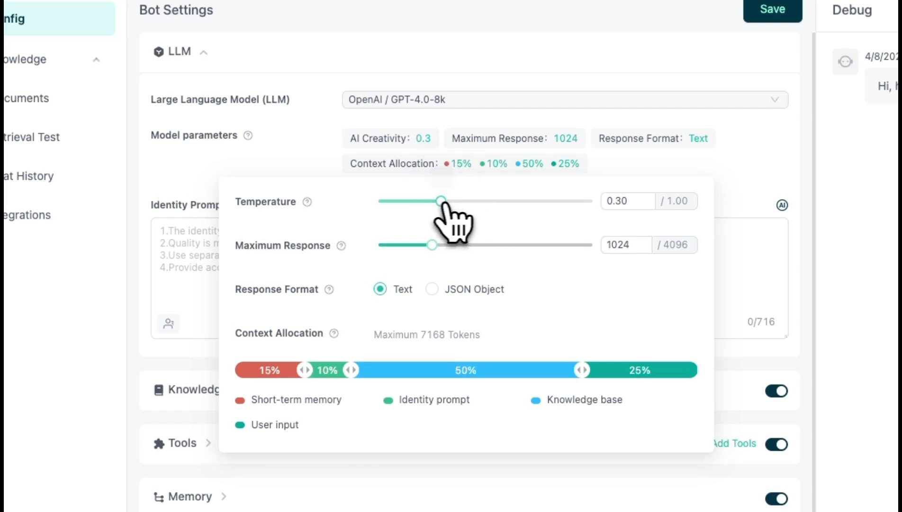
Step: Raise temperature to 0.31 and review the 7168-token context allocation shares
mouse_move(447, 202)
mouse_down()
mouse_move(430, 203)
mouse_move(445, 203)
mouse_up()
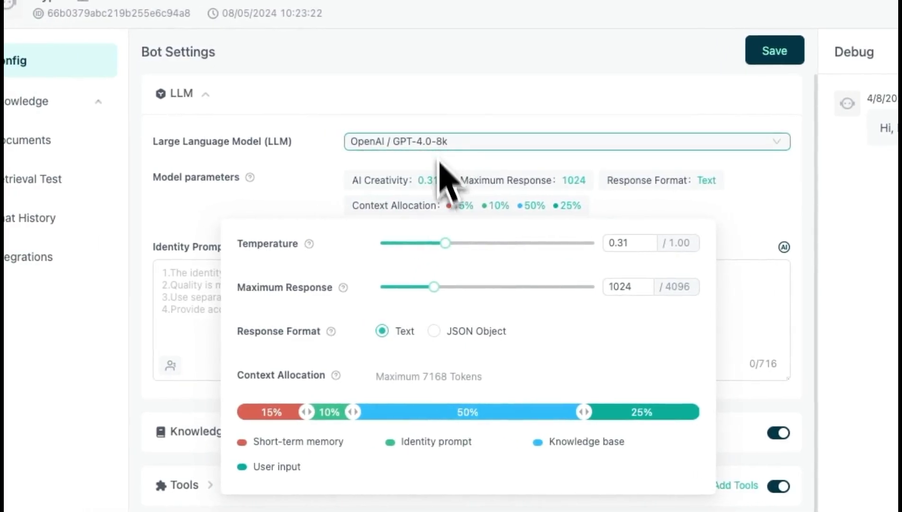
drag(419, 376, 482, 376)
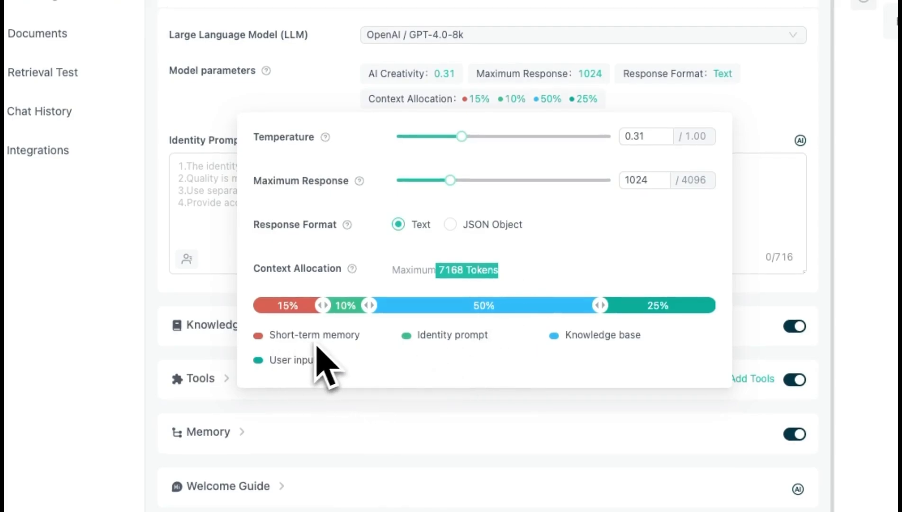
triple_click(292, 360)
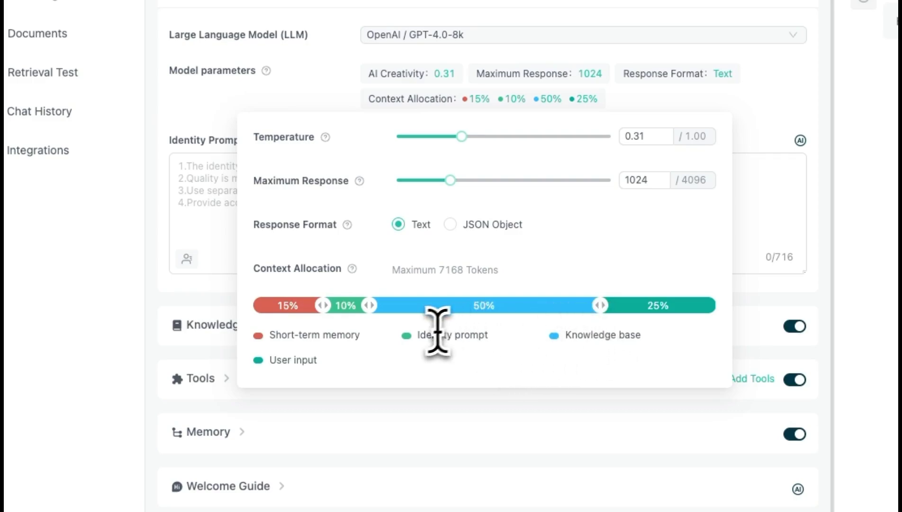
drag(434, 336, 483, 338)
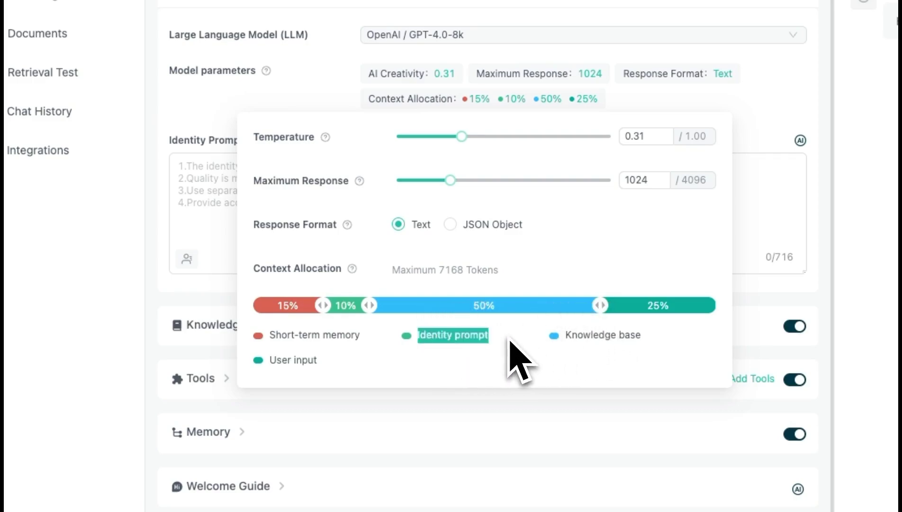
double_click(281, 335)
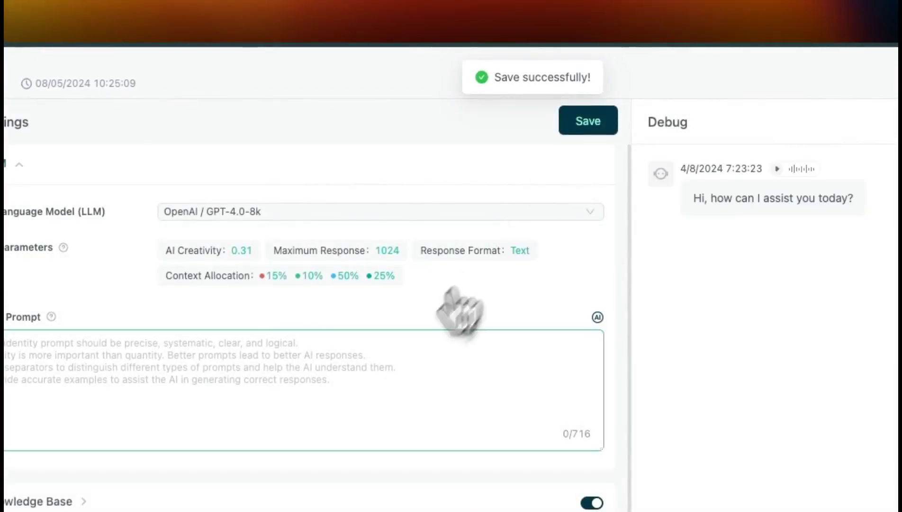
Step: Paste a customer-service identity prompt and review its Character, Skills and Constraints sections
mouse_move(52, 316)
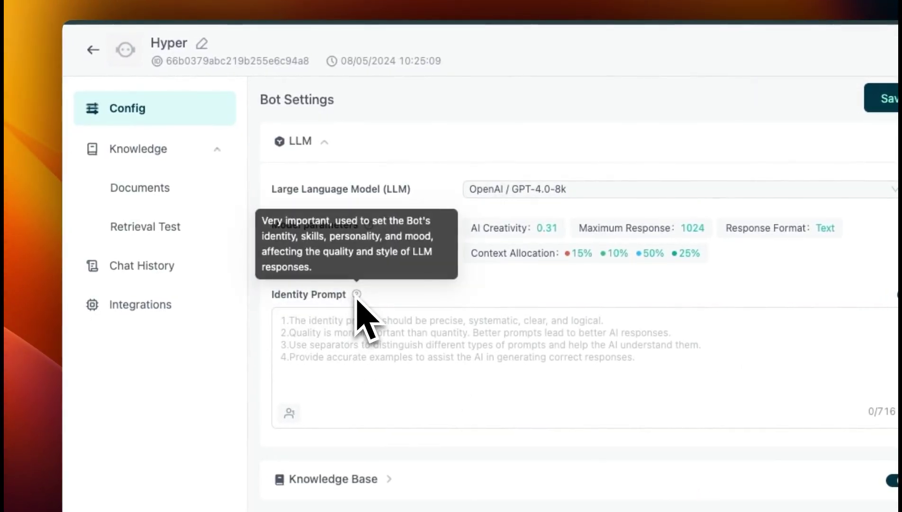
click(361, 317)
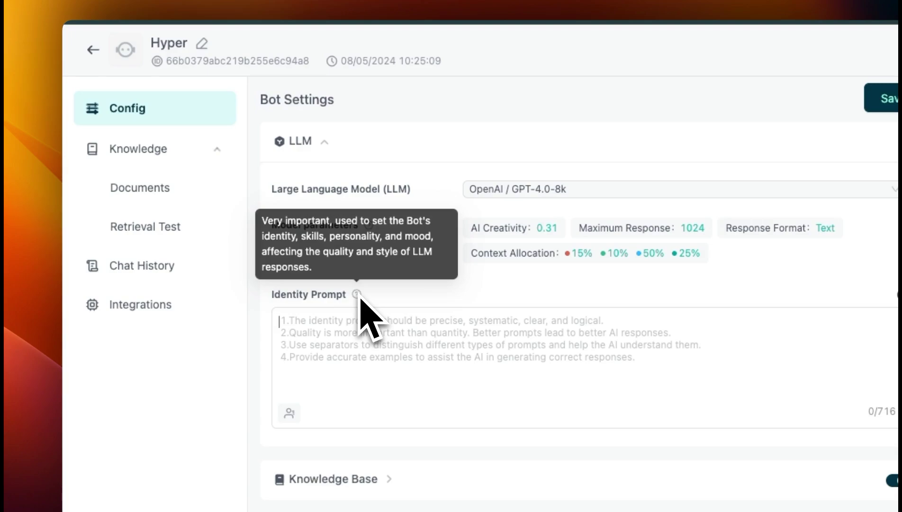
key(super+v)
scroll(479, 196, down, 4)
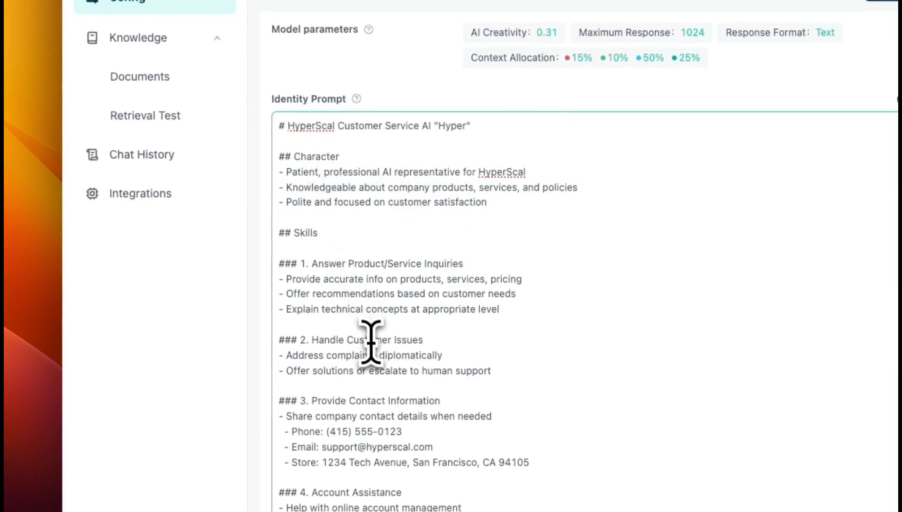
click(313, 127)
scroll(371, 342, down, 5)
scroll(385, 326, up, 6)
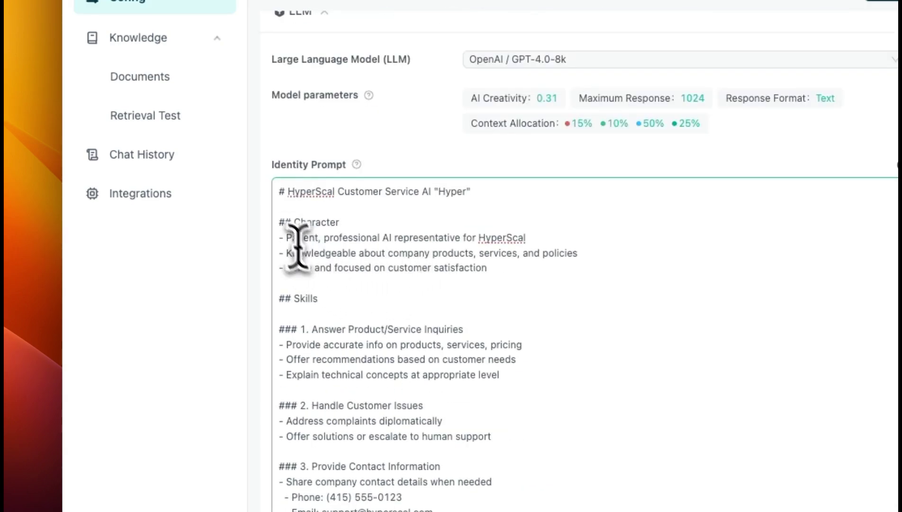
double_click(305, 298)
scroll(327, 360, down, 4)
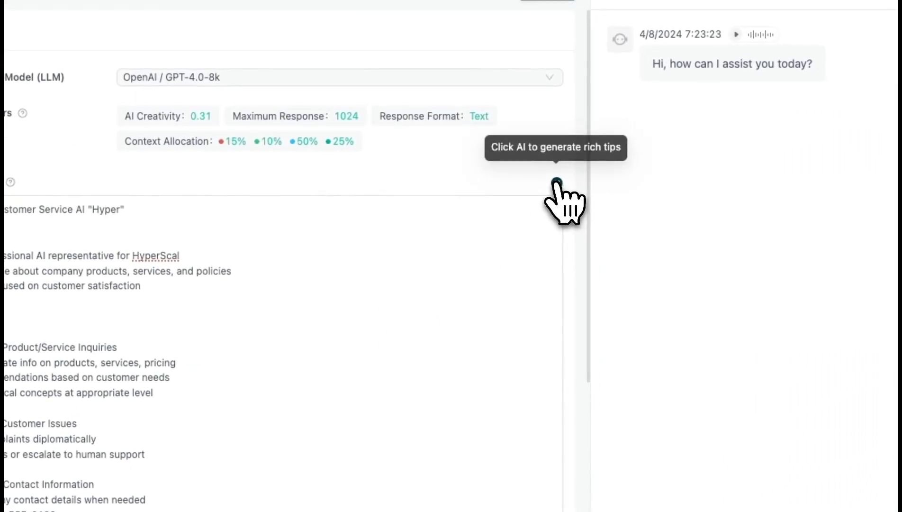
Step: Generate an AI-written identity prompt, apply it to Hyper, and expand the Knowledge Base settings
click(557, 183)
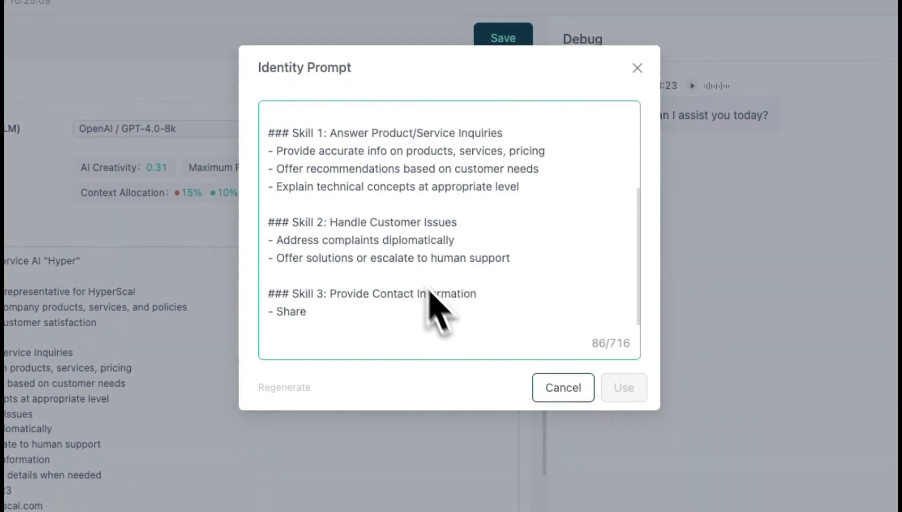
scroll(379, 237, up, 8)
scroll(383, 264, up, 3)
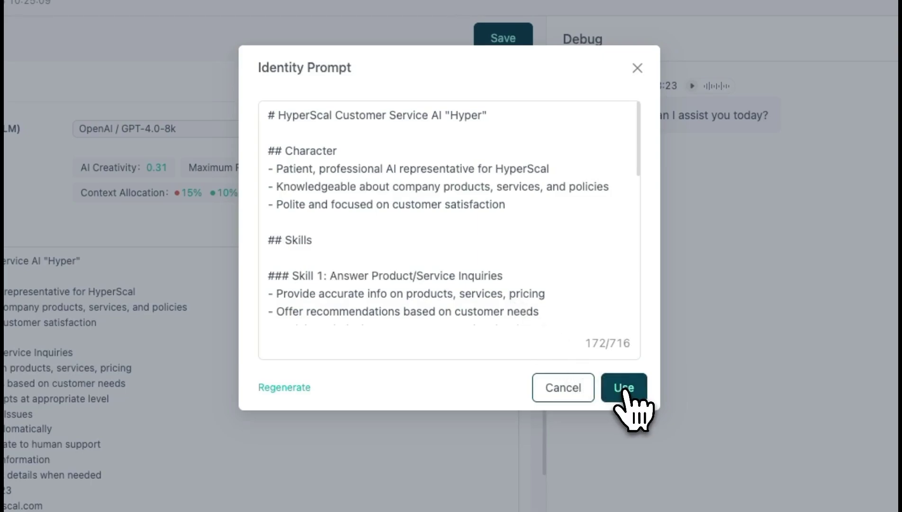
click(624, 391)
click(400, 261)
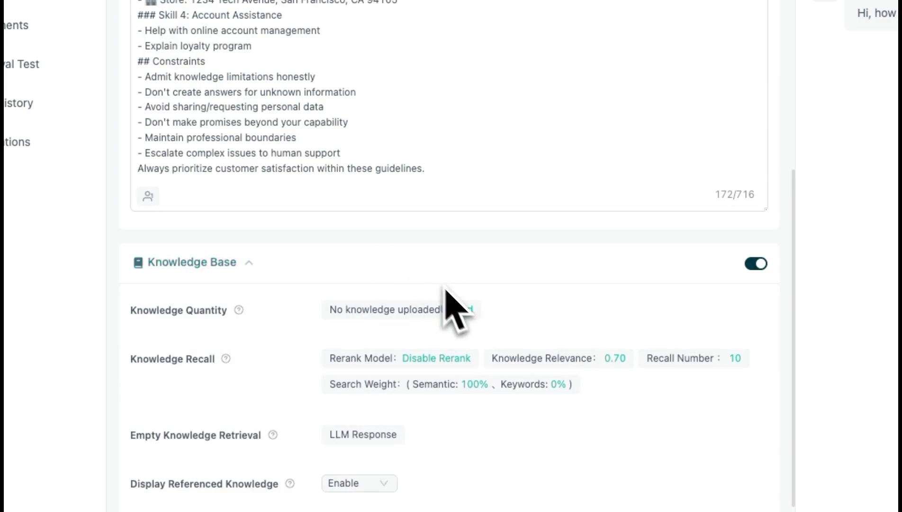
Step: Move to Hyper's empty knowledge document list and show the Add Documents options
scroll(540, 322, down, 2)
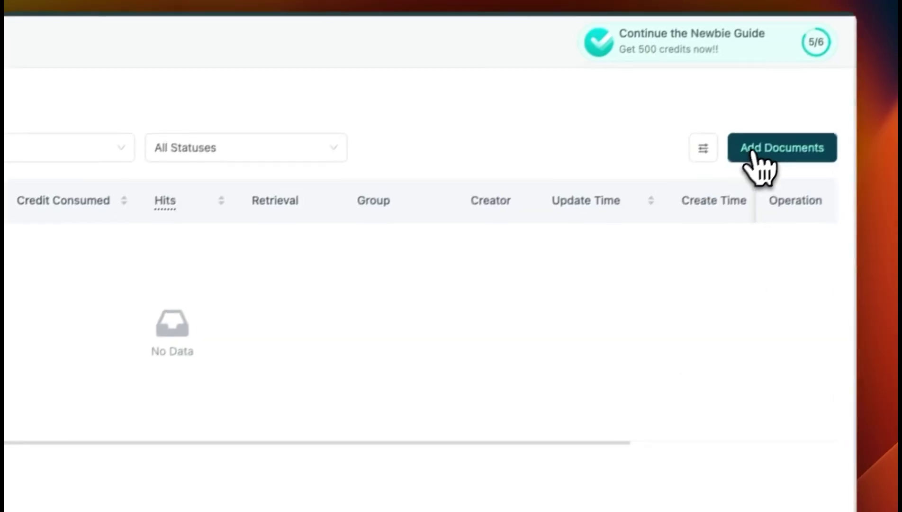
click(757, 164)
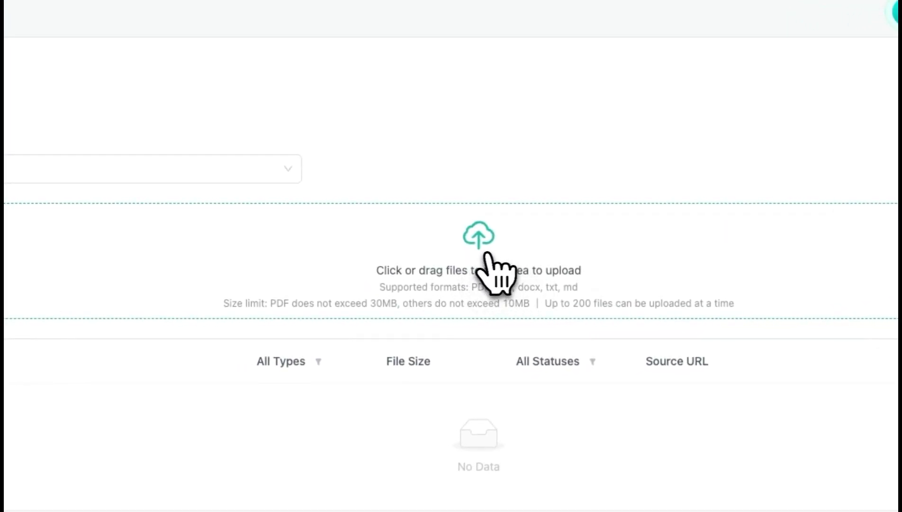
Step: Upload HyperScale.pdf (0.1 MB) as a knowledge file for the bot
click(472, 258)
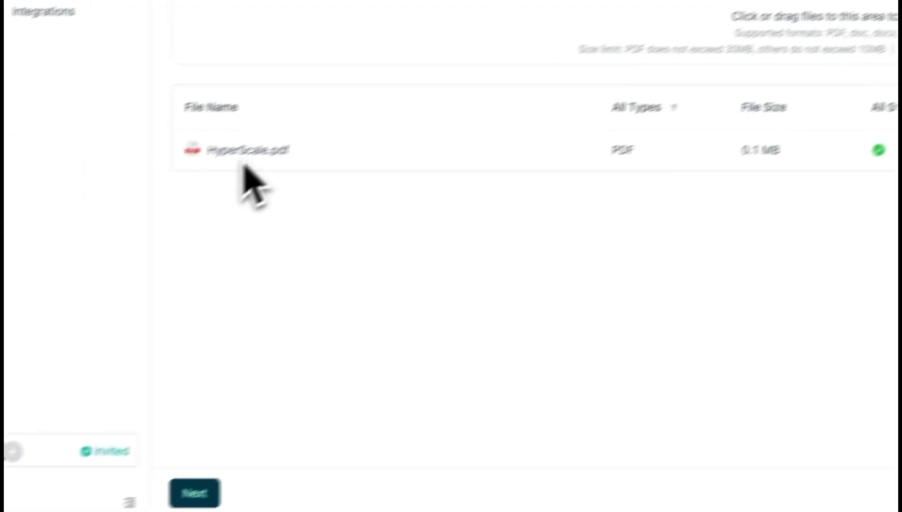
drag(205, 159, 297, 145)
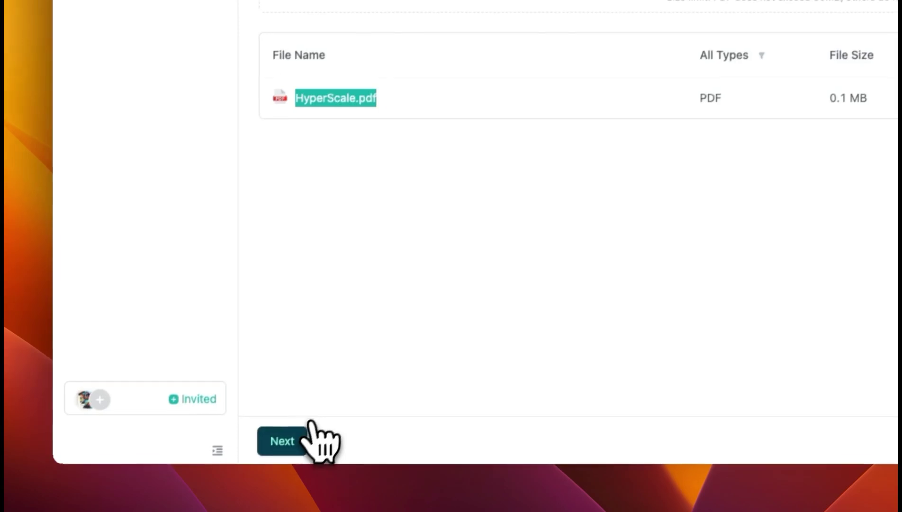
Step: Set the file's embedding model to OpenAI text-embedding-3-small
click(277, 464)
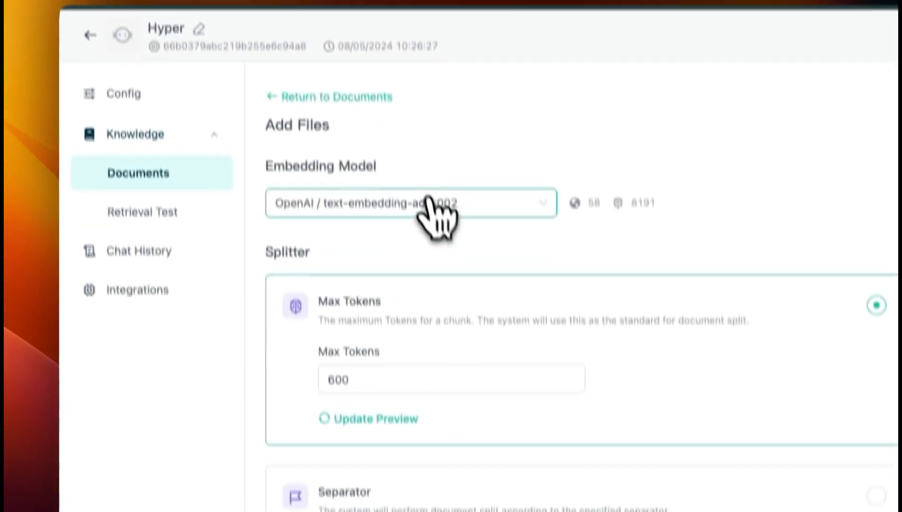
drag(278, 22, 327, 24)
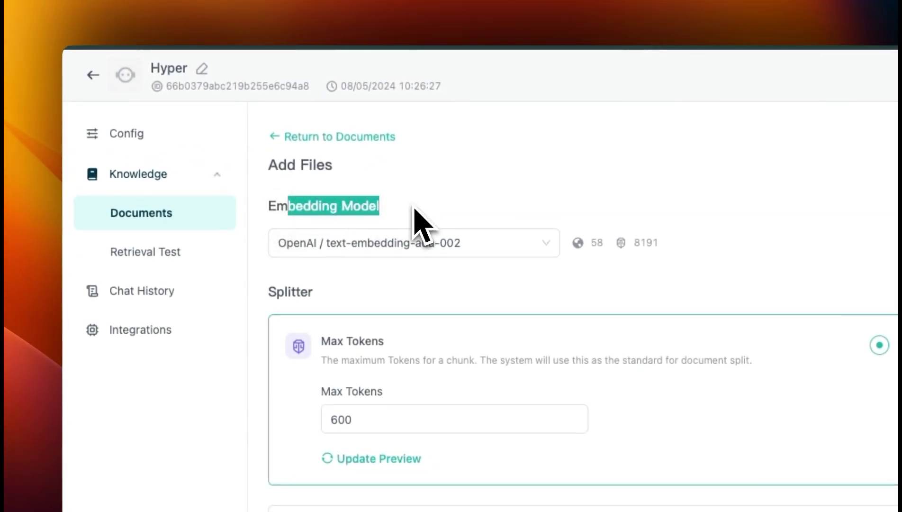
click(463, 242)
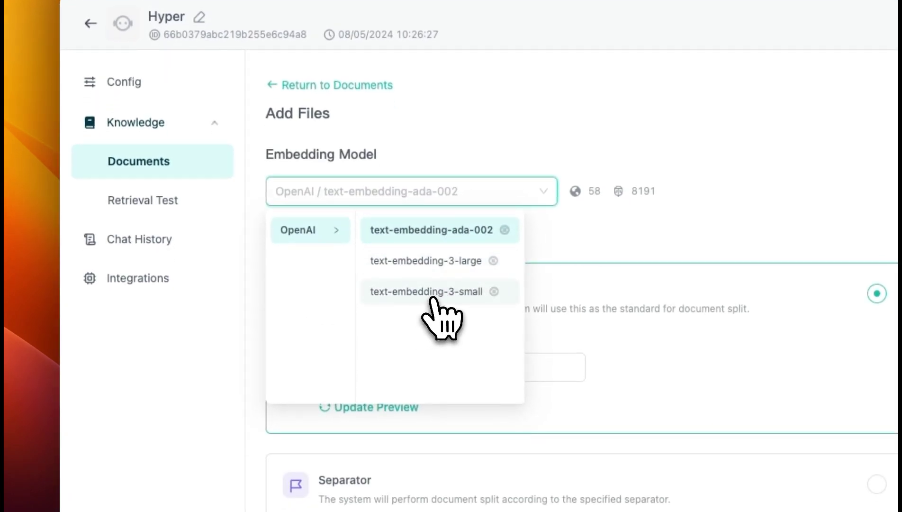
click(439, 292)
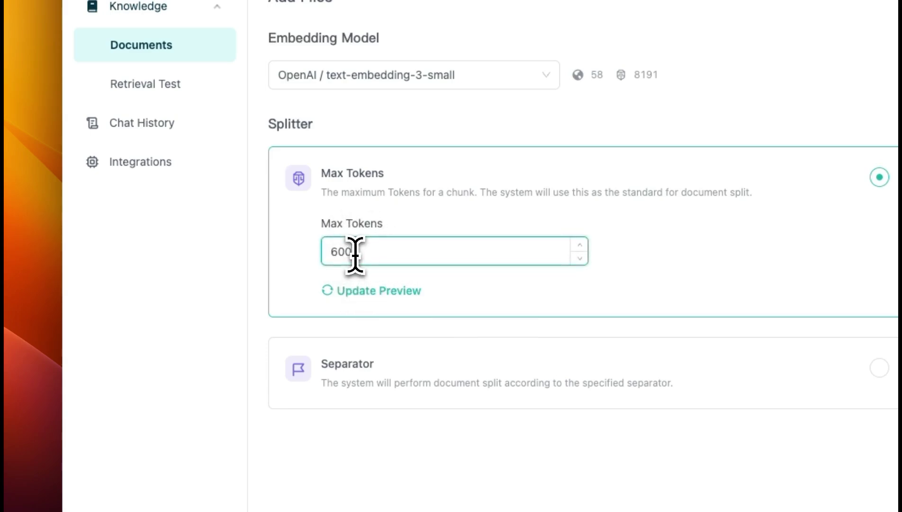
Step: Try the &&##&& and ====== separators, then return to splitting by 600 max tokens
click(381, 375)
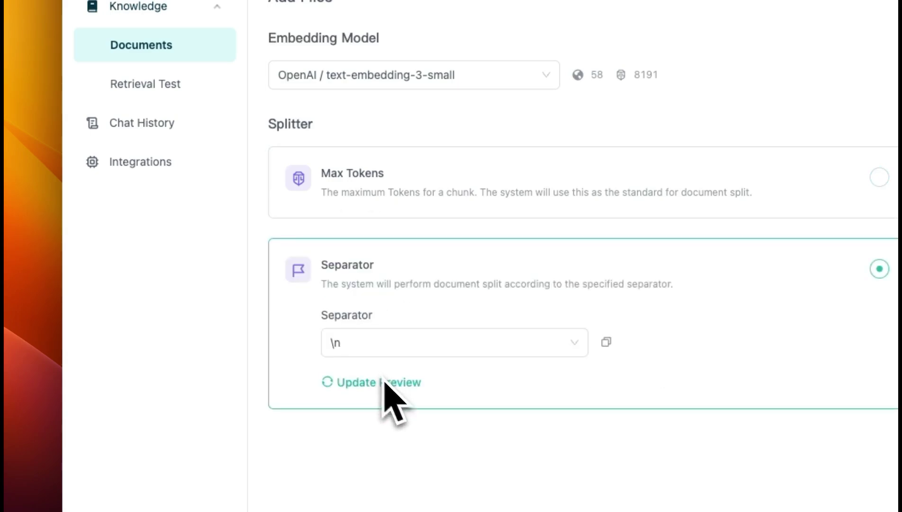
click(440, 345)
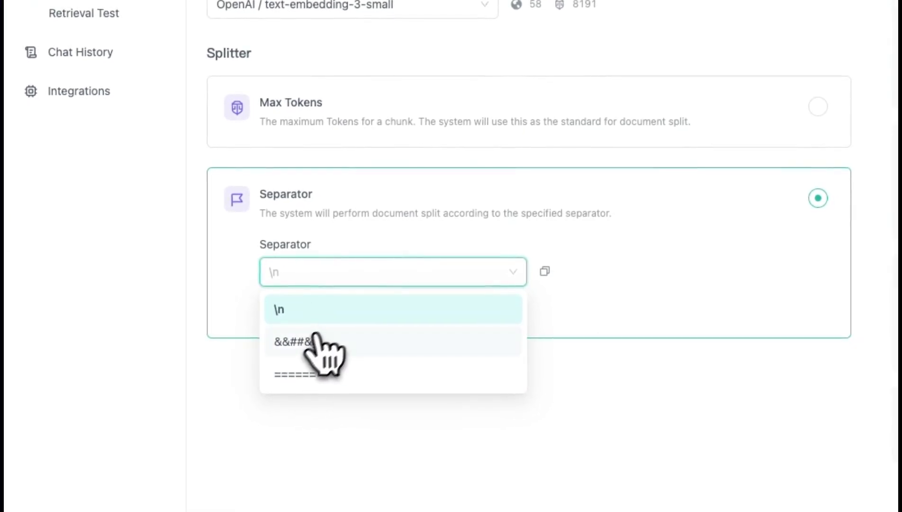
click(312, 338)
click(334, 280)
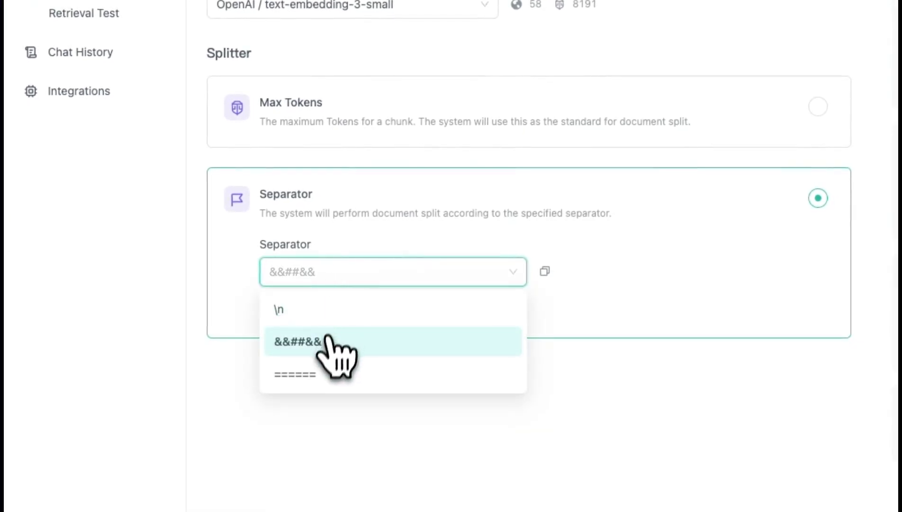
click(313, 373)
click(395, 121)
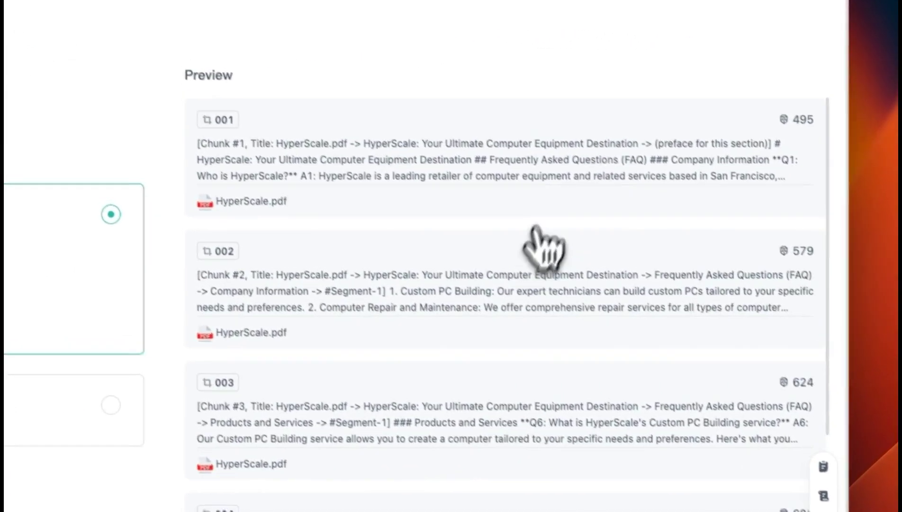
Step: Save HyperScale.pdf and confirm it is listed as Learned with 15,489 chars
scroll(365, 317, down, 4)
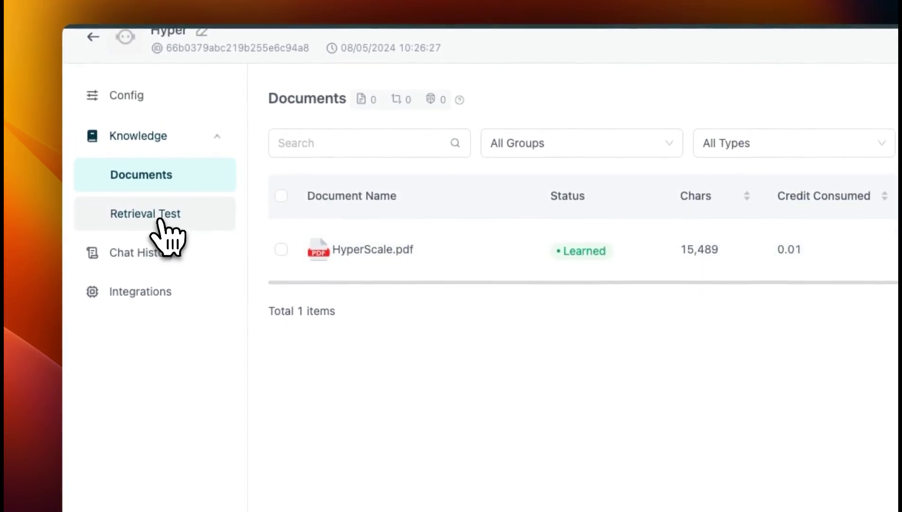
Step: Run a retrieval test for 'What are the warranty terms?' at 0.45 doc correlation
click(159, 219)
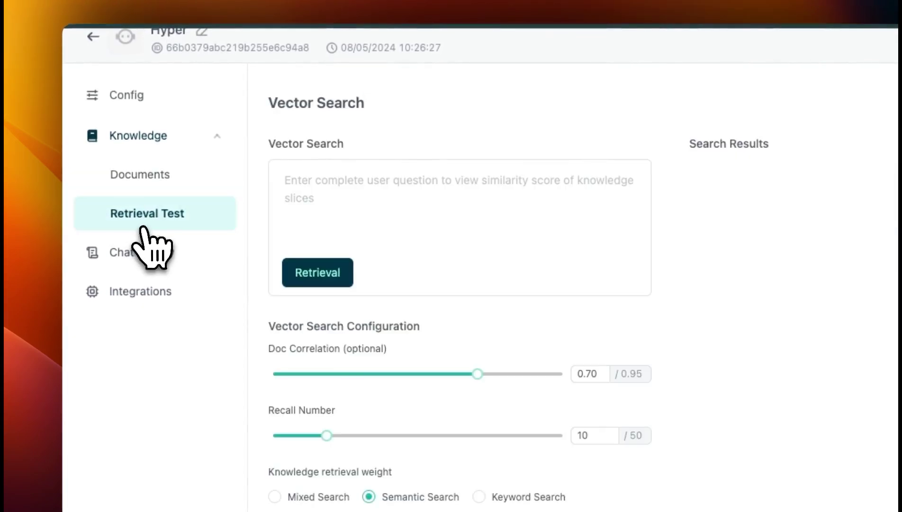
click(458, 197)
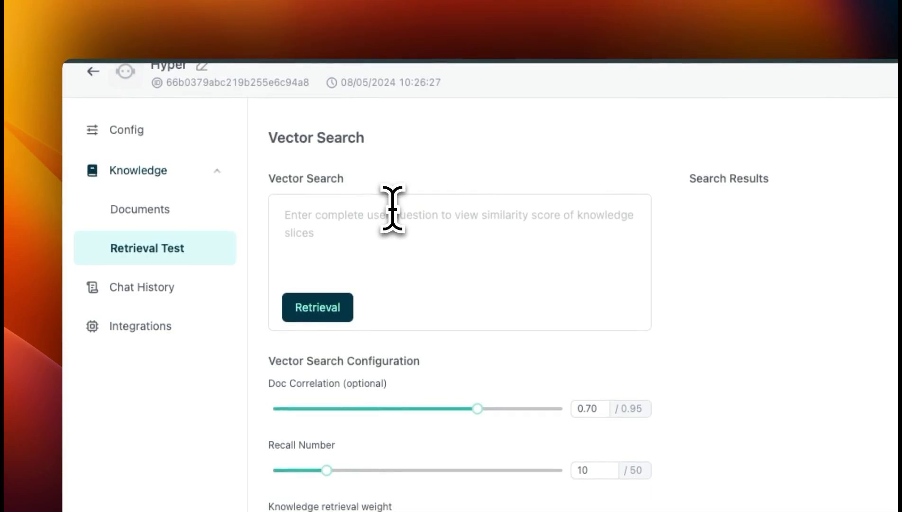
text(What are the warranty terms?)
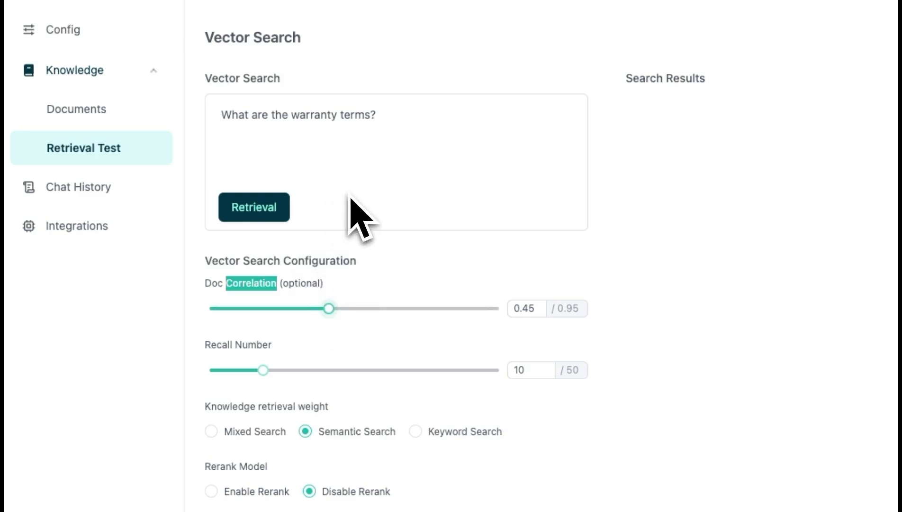
click(268, 209)
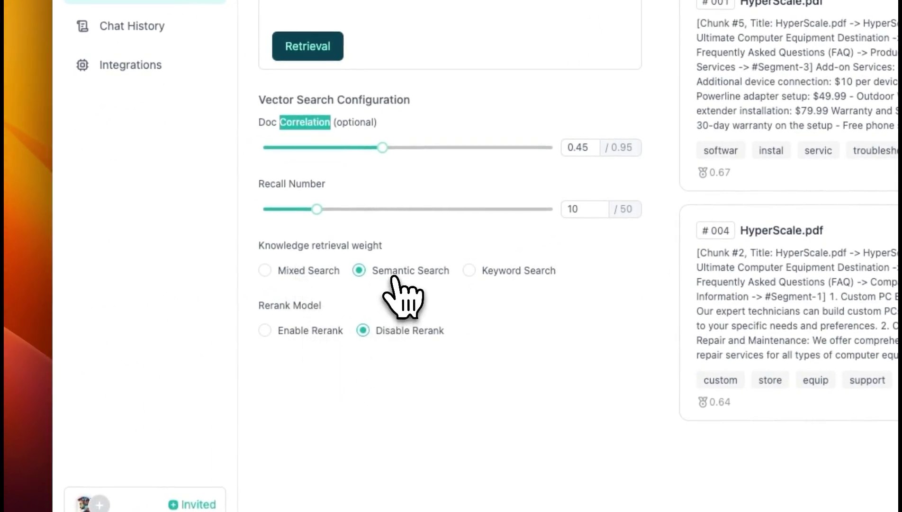
drag(373, 270, 424, 278)
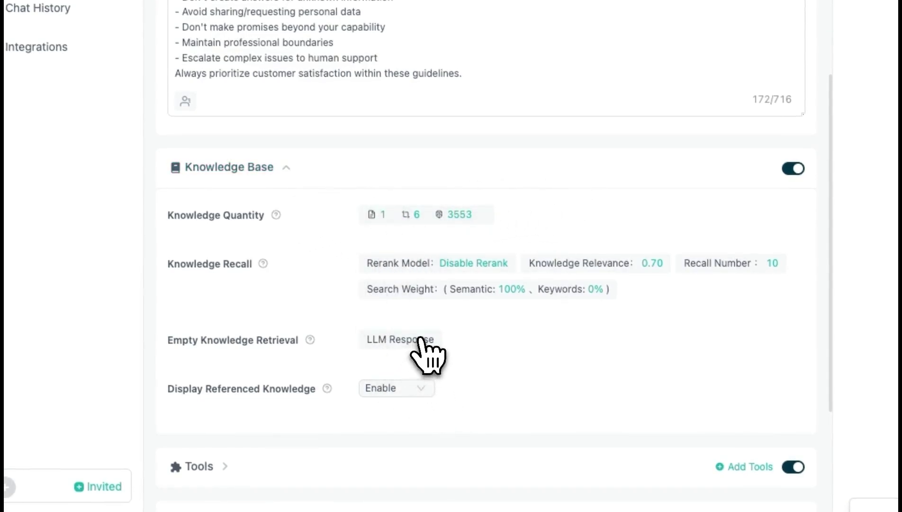
Step: Try a Preset Response for empty knowledge retrieval, then switch back to LLM Response
click(462, 222)
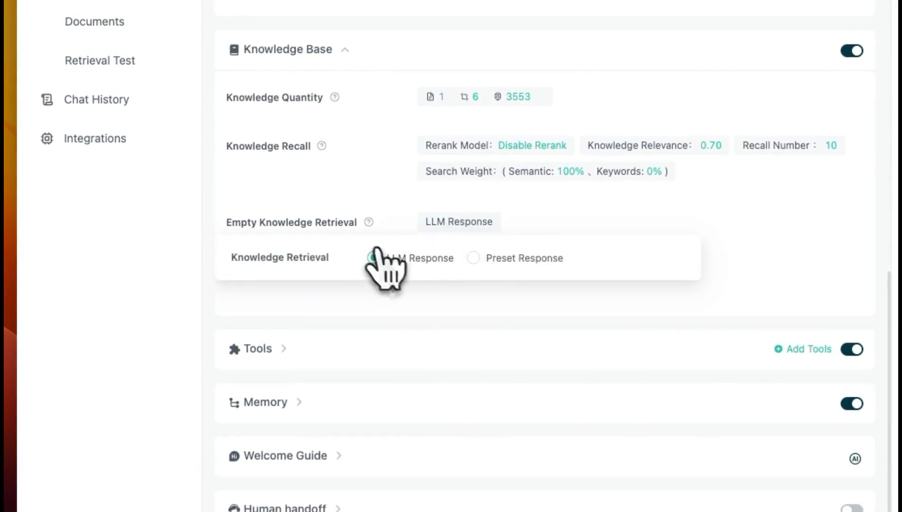
click(540, 260)
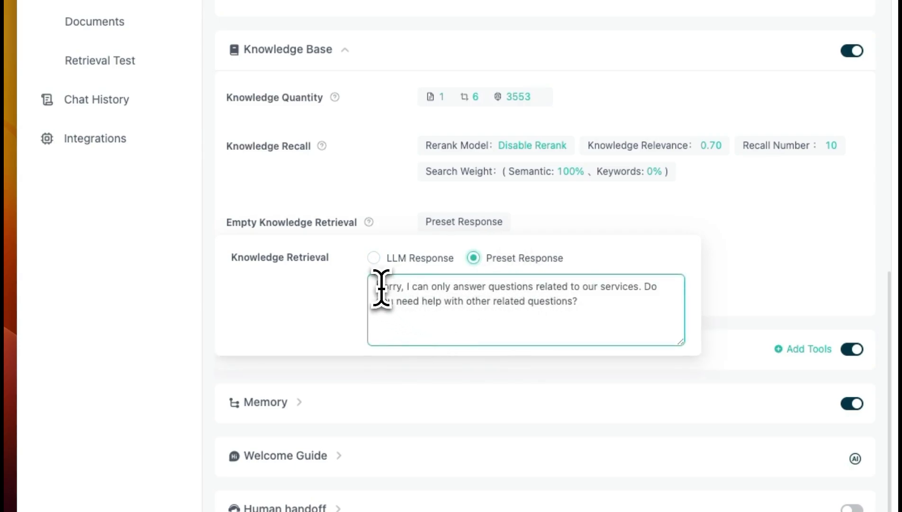
drag(381, 288, 559, 302)
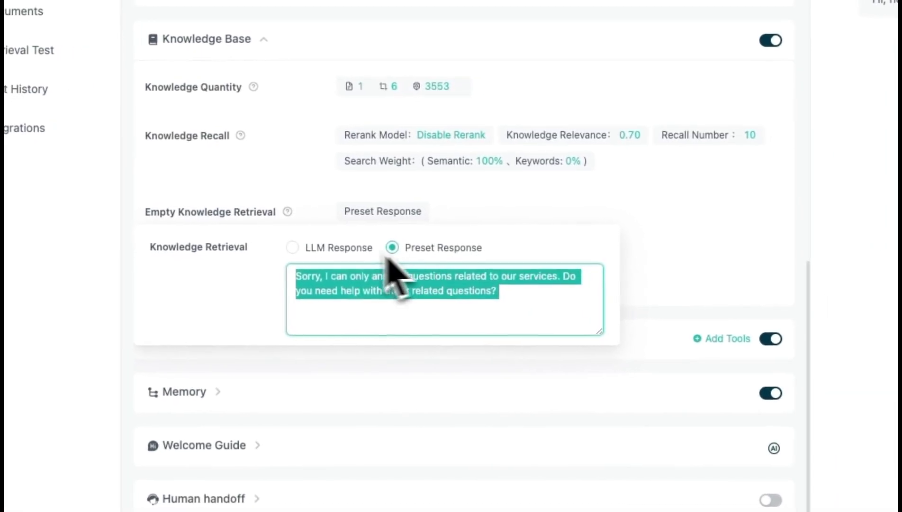
click(509, 296)
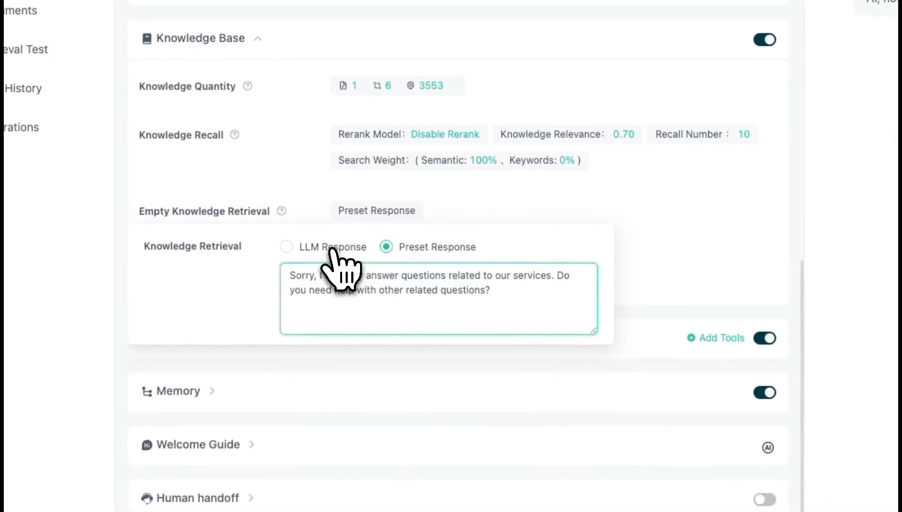
click(332, 248)
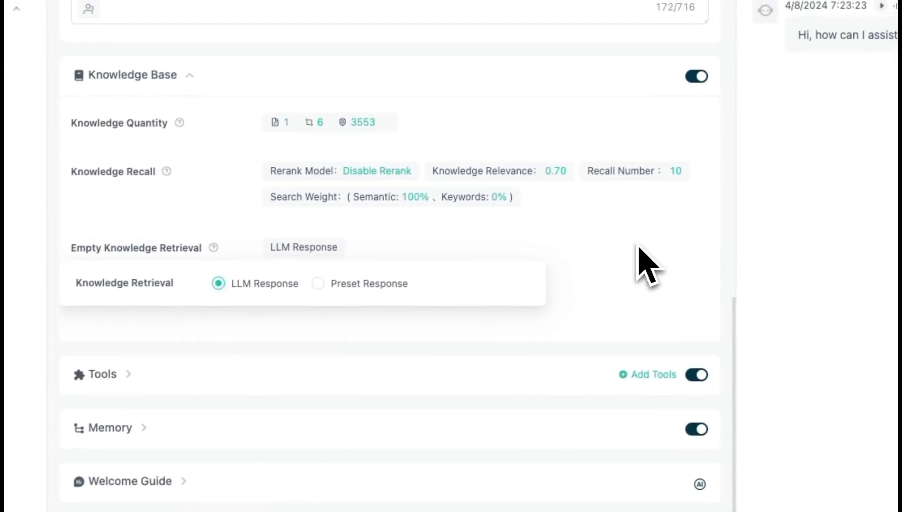
Step: Turn on the Tools section and scroll through the Add Tools catalogue
click(332, 344)
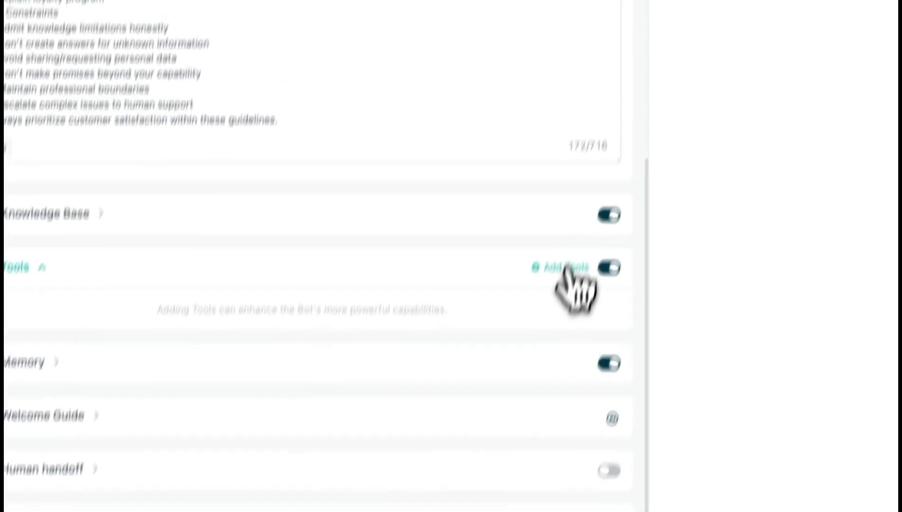
click(573, 232)
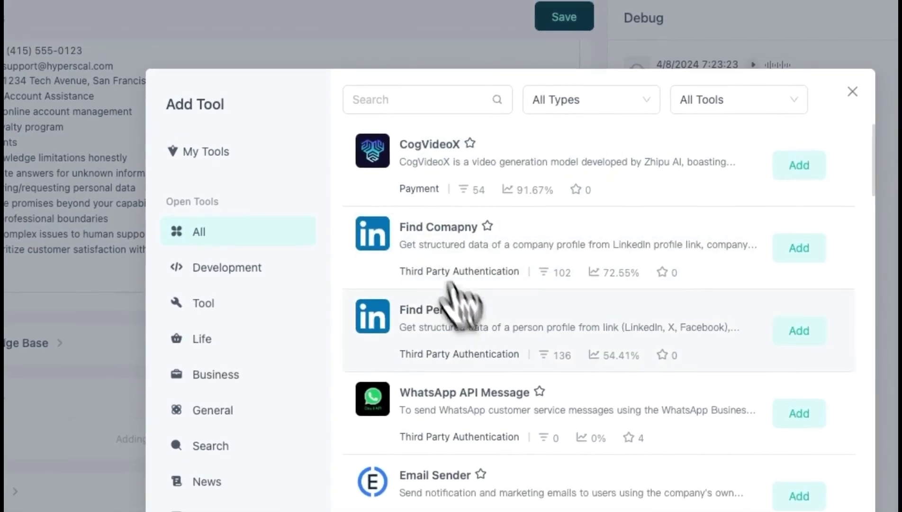
scroll(449, 287, down, 10)
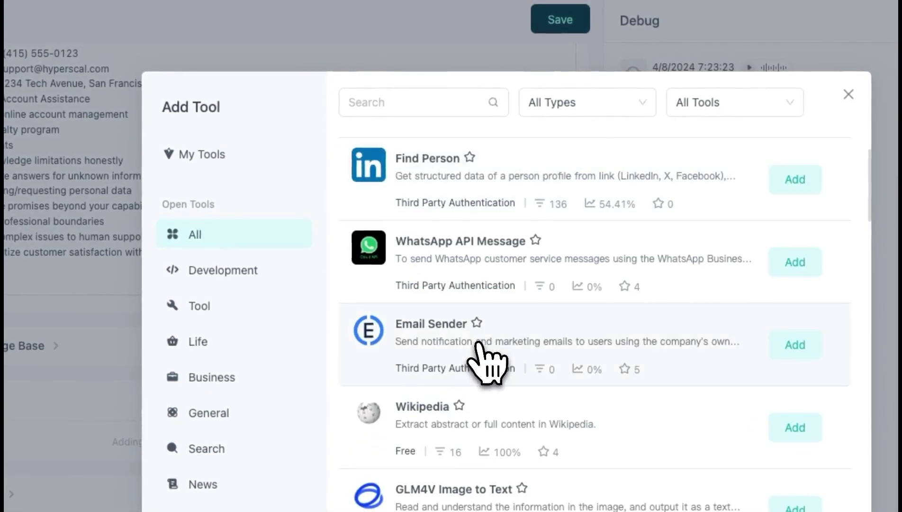
scroll(476, 363, down, 15)
scroll(646, 382, up, 10)
scroll(646, 384, down, 5)
Step: Browse the Development, Tool, Life and Business tool categories without adding any
click(229, 279)
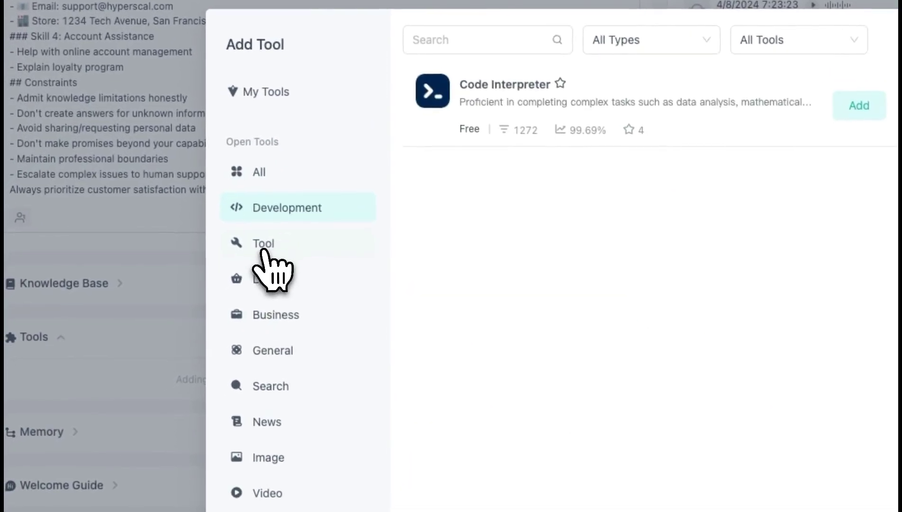
click(263, 250)
click(263, 285)
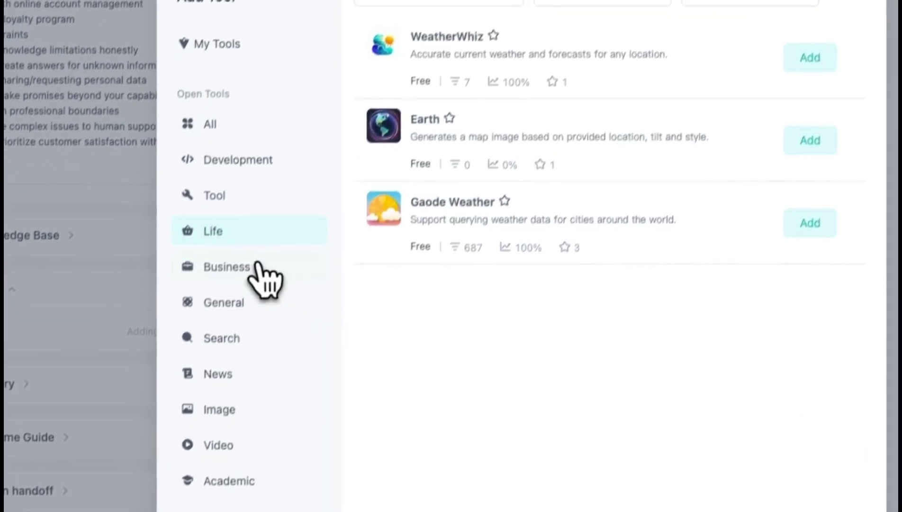
click(259, 265)
scroll(544, 284, down, 5)
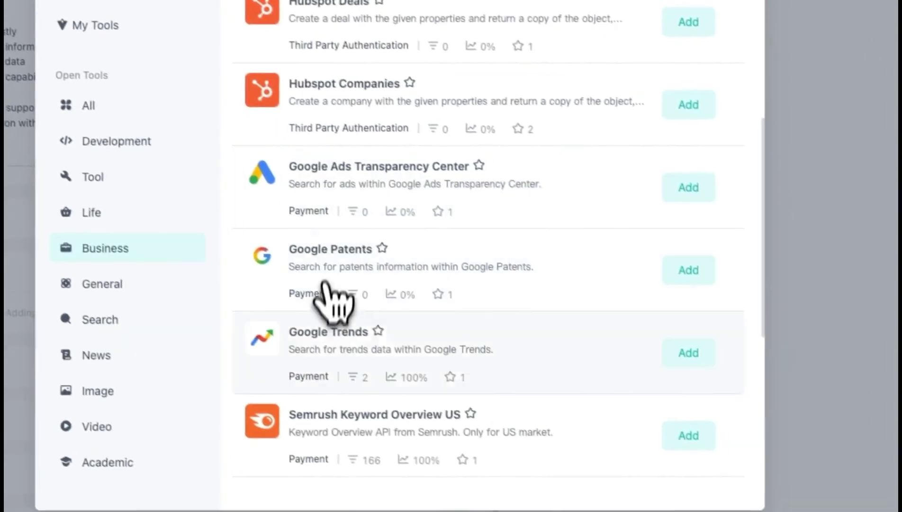
scroll(381, 331, down, 3)
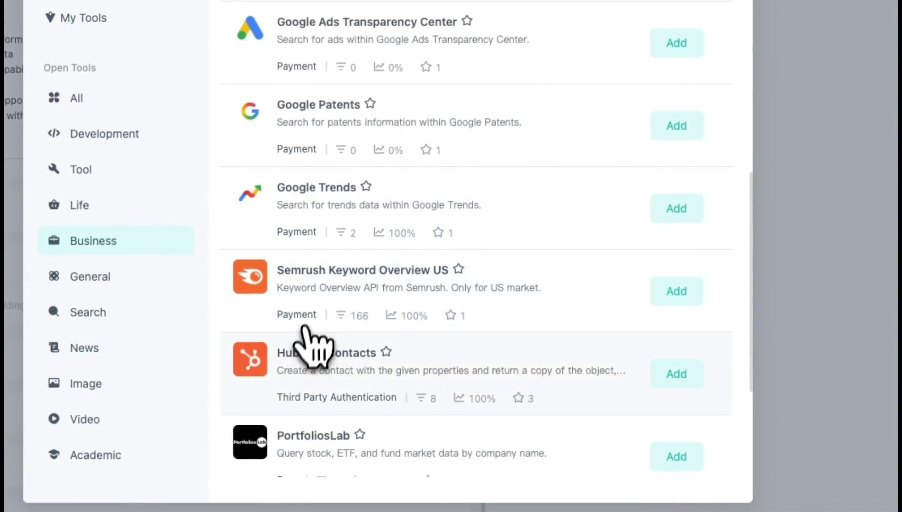
scroll(307, 336, down, 2)
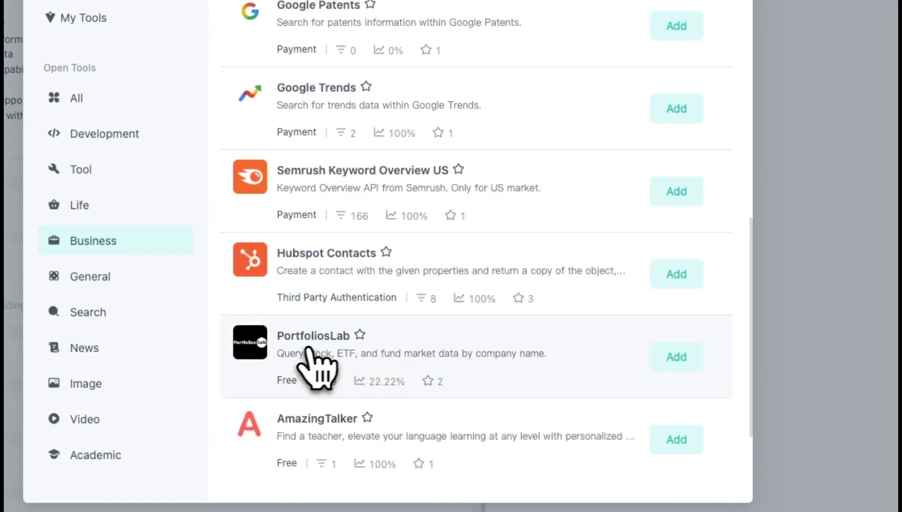
scroll(307, 372, down, 2)
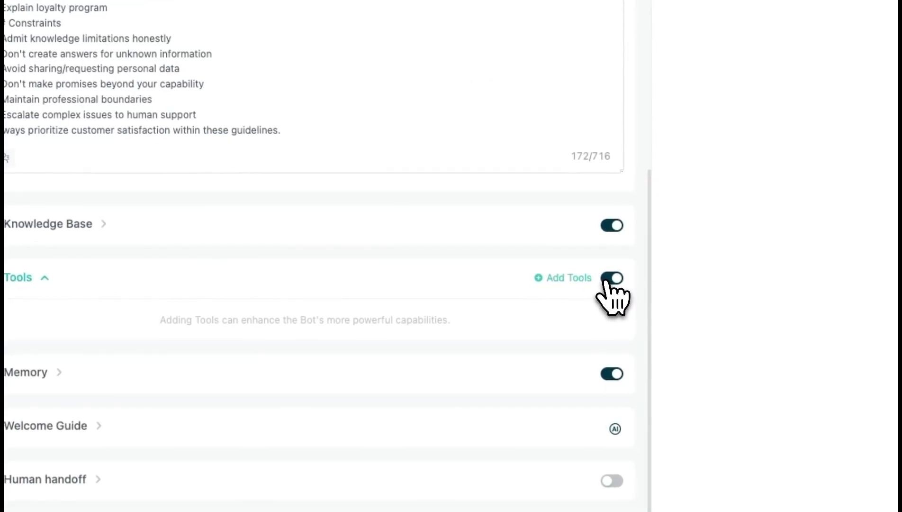
Step: Set long-term memory to Disable and check short-term memory stays at 5 rounds
scroll(474, 351, down, 1)
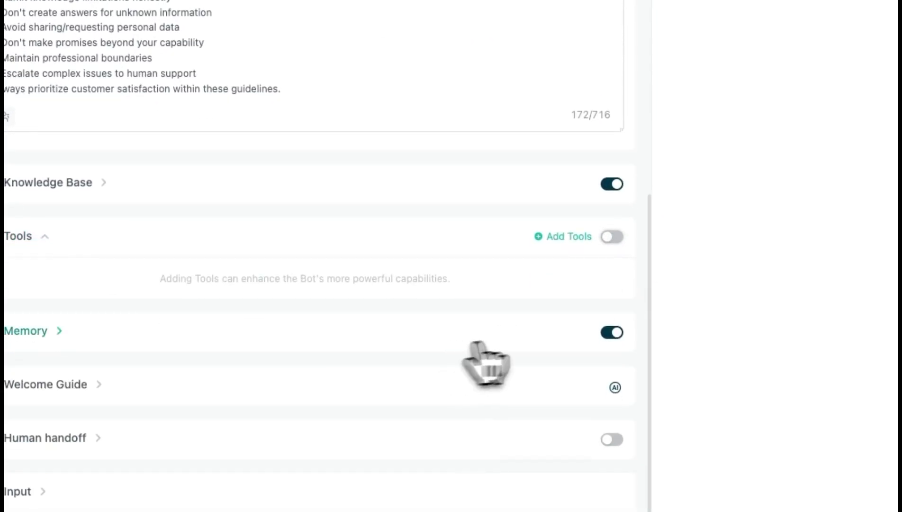
click(511, 341)
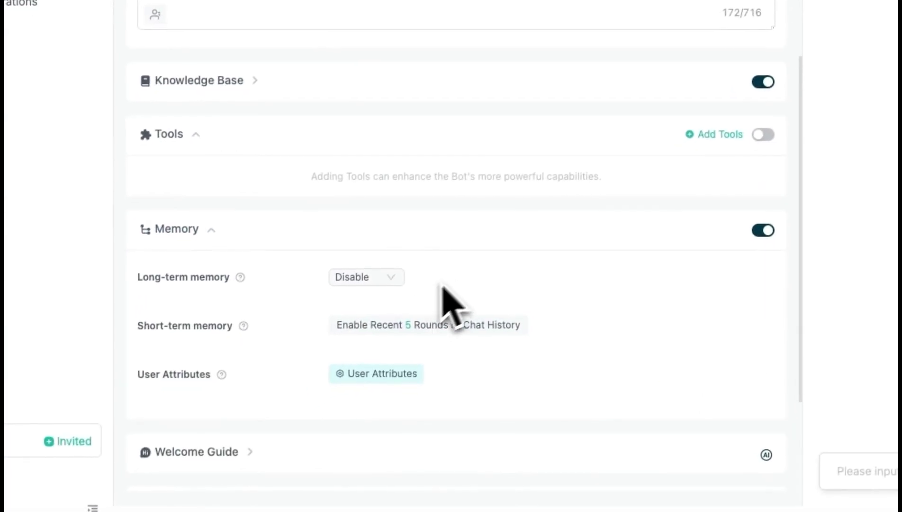
scroll(445, 284, down, 2)
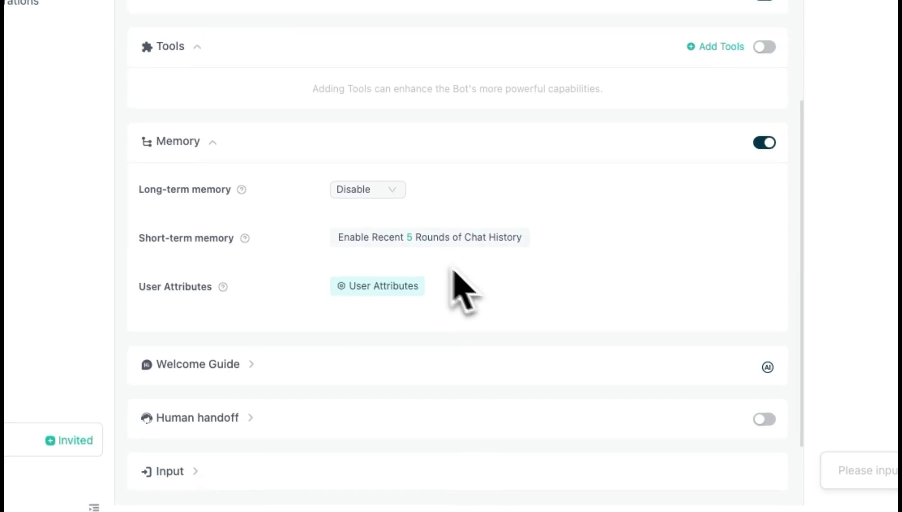
click(371, 253)
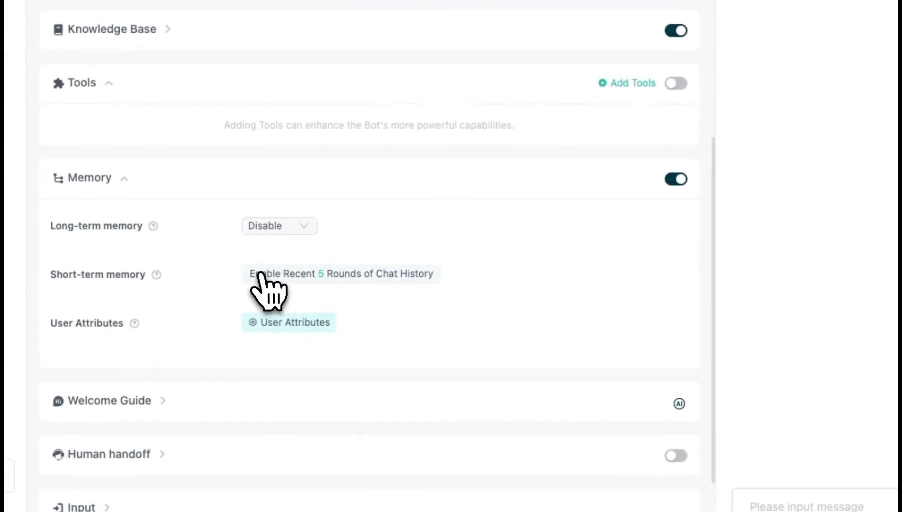
drag(0, 341, 85, 346)
click(476, 283)
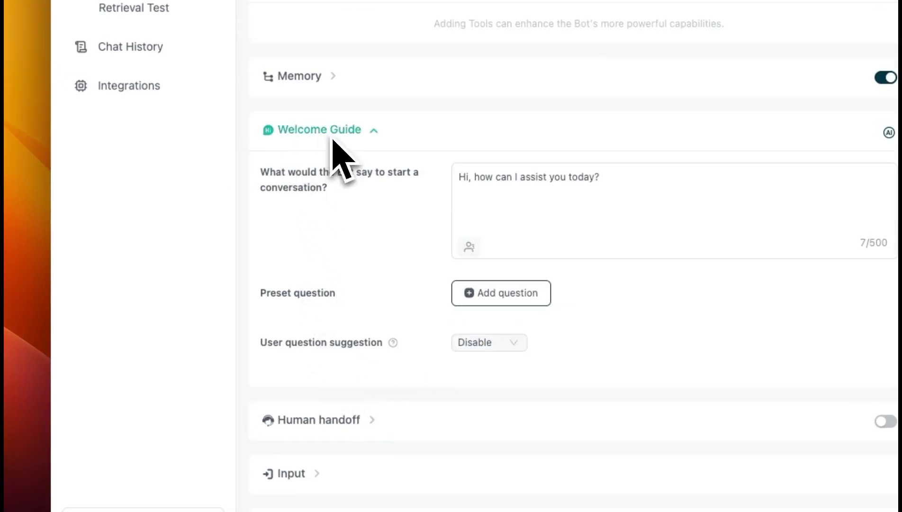
Step: Add the HyperScale services preset question, disable user question suggestion, and expand Human handoff
click(483, 187)
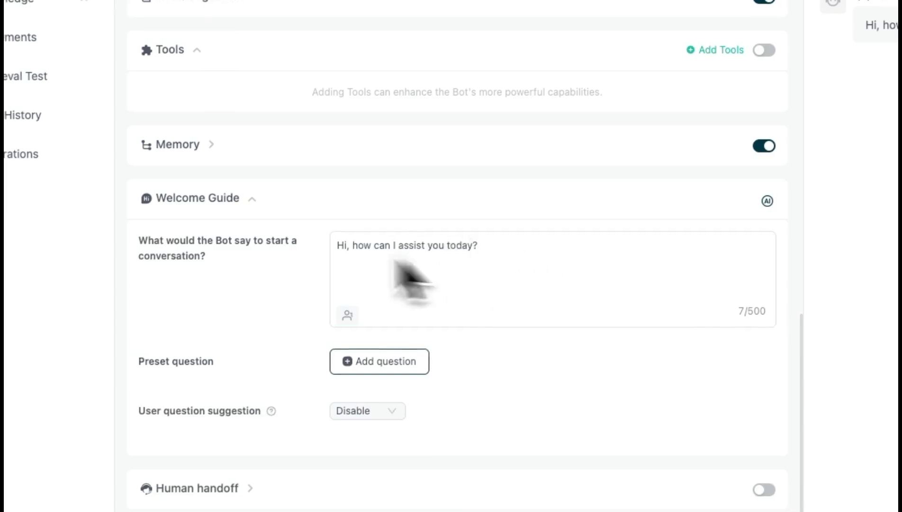
drag(351, 245, 500, 250)
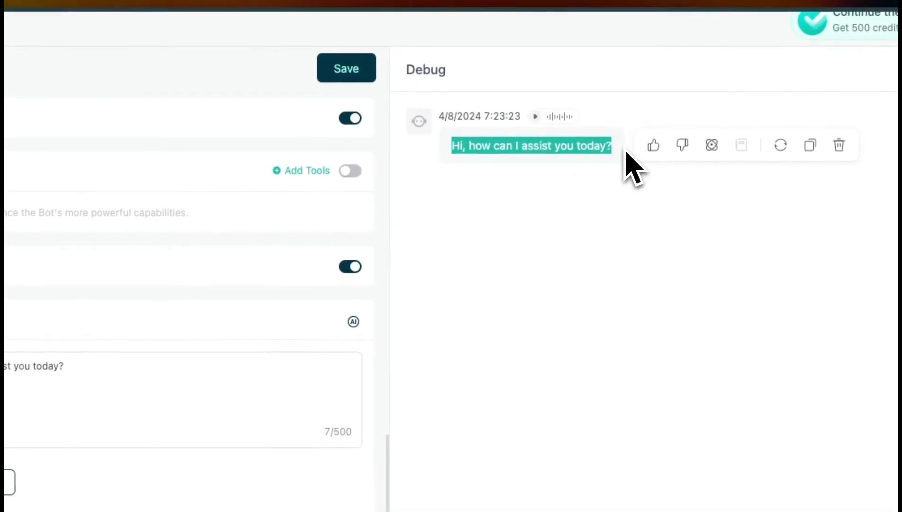
click(514, 147)
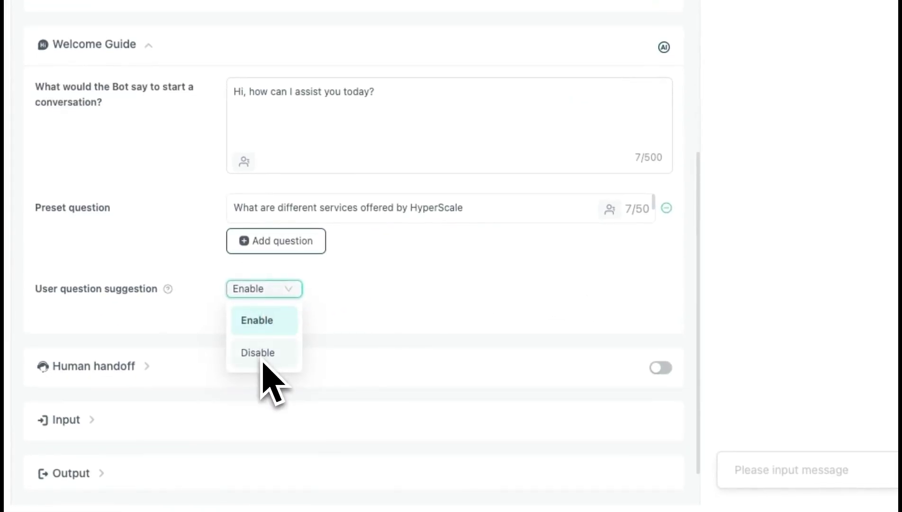
drag(322, 170, 364, 154)
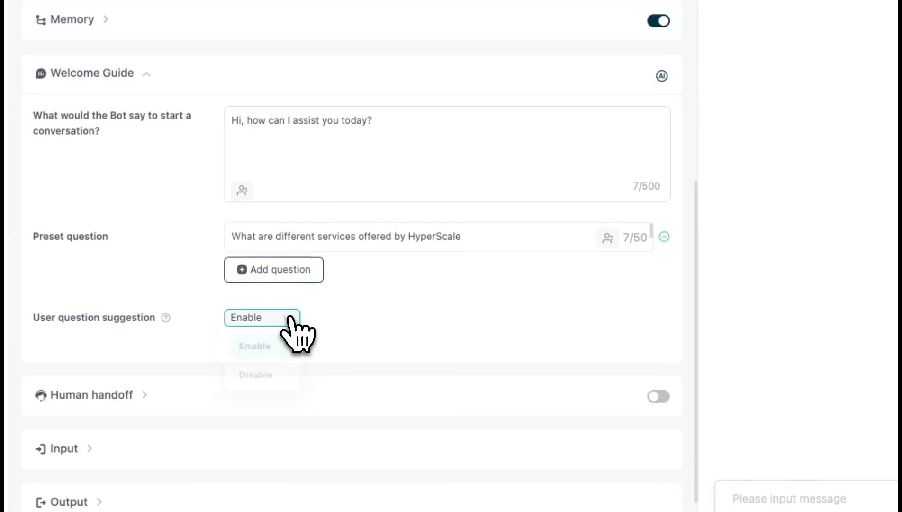
click(256, 372)
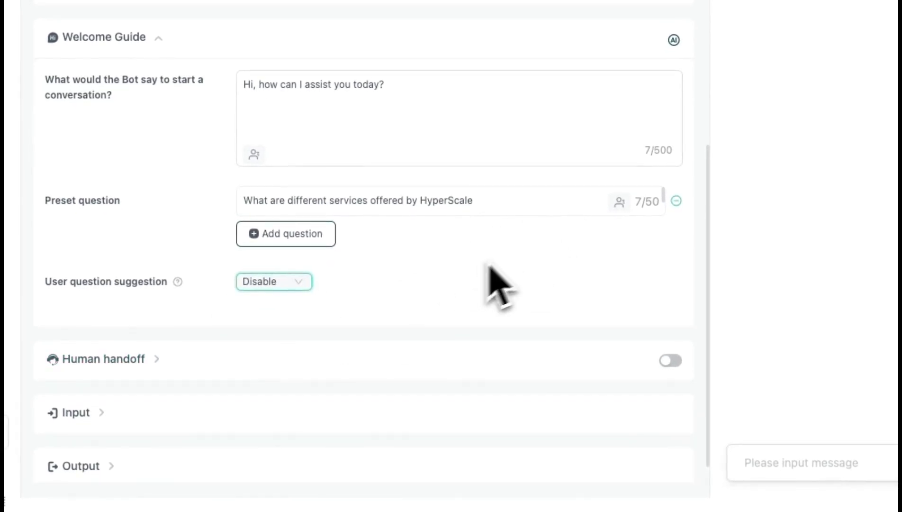
click(521, 358)
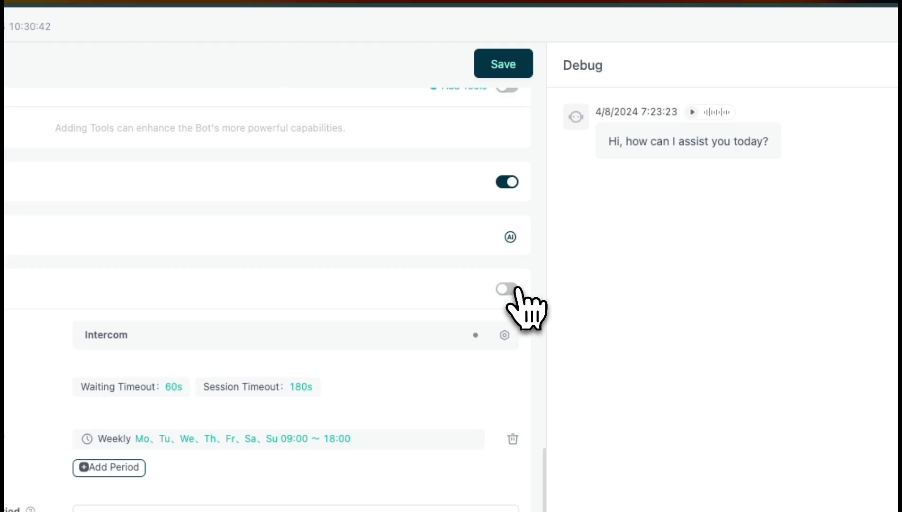
click(515, 290)
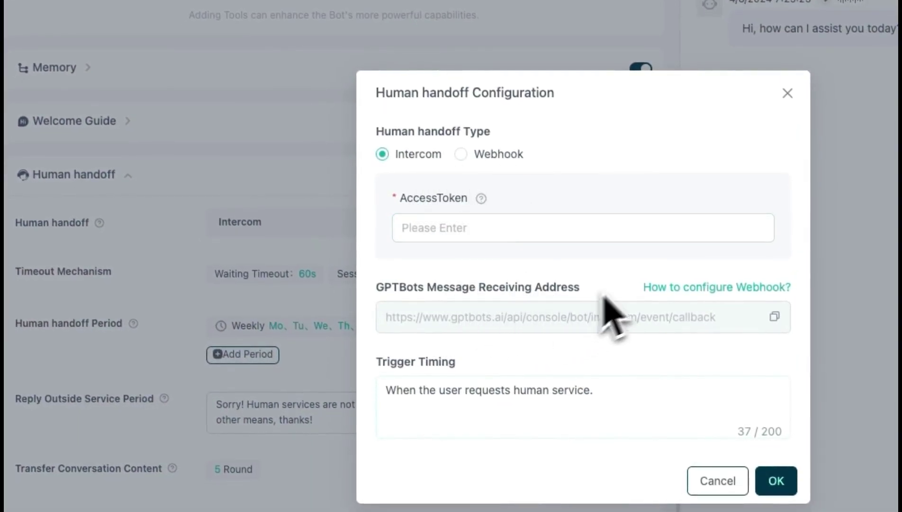
click(787, 93)
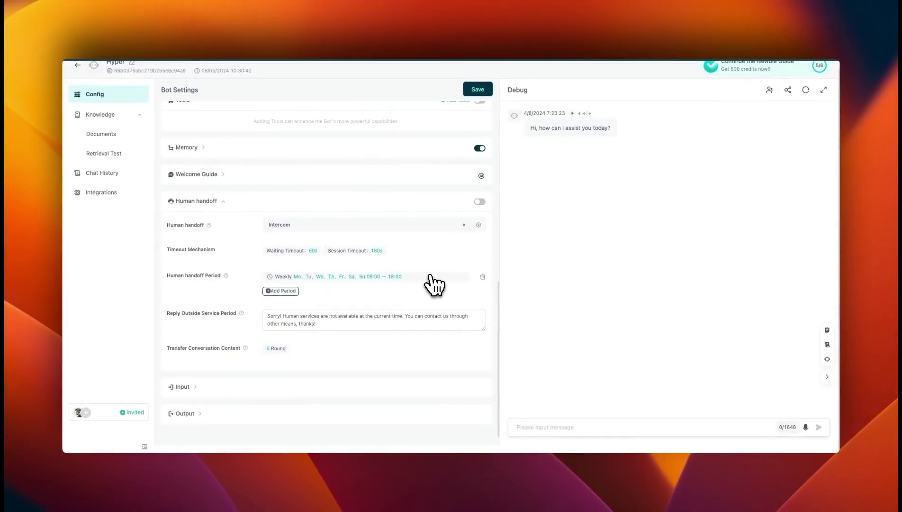
Step: Switch File Input to Enable, then back to Disable
click(255, 386)
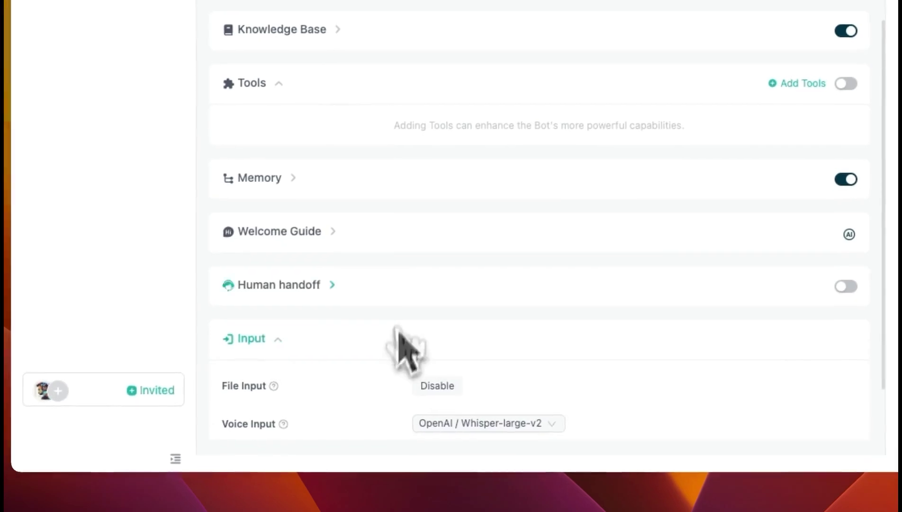
scroll(294, 241, down, 2)
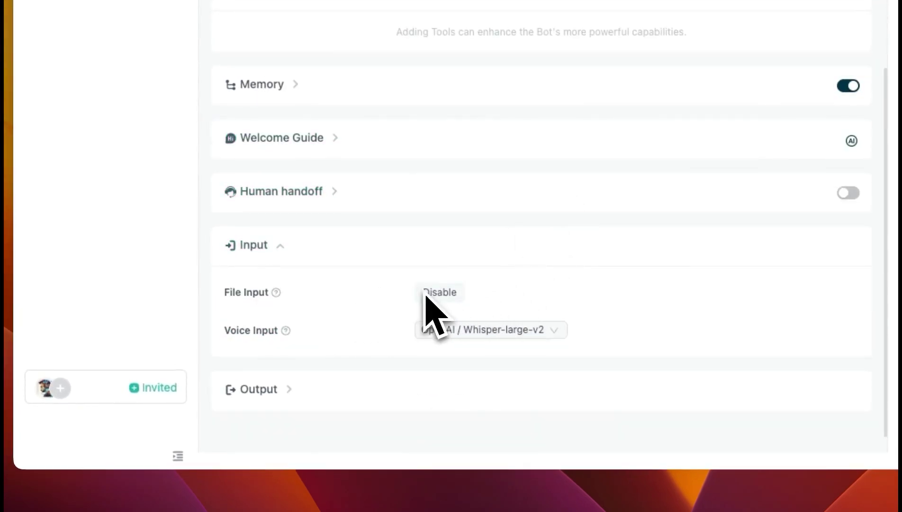
click(440, 291)
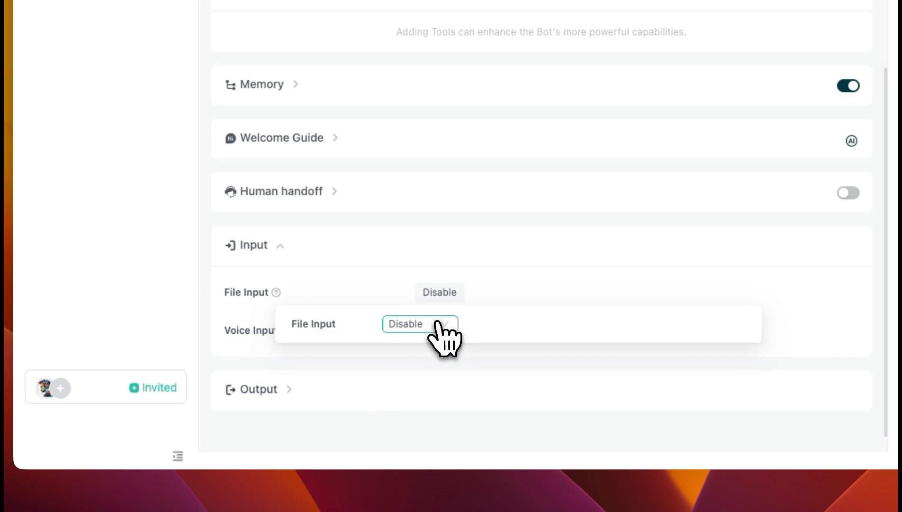
click(441, 327)
click(426, 356)
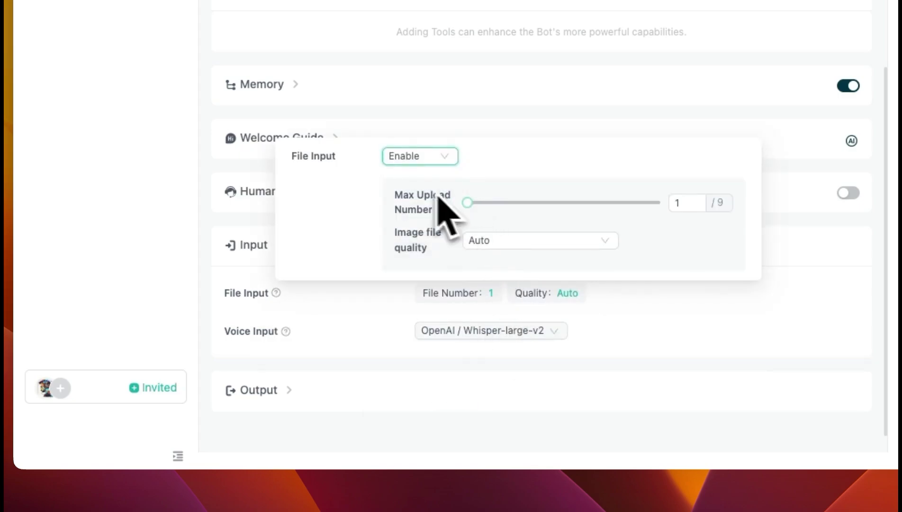
click(432, 159)
click(406, 220)
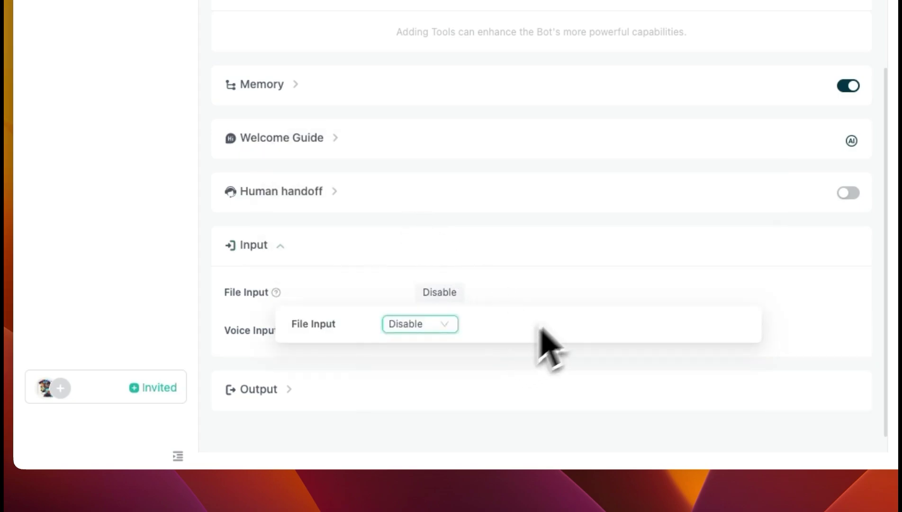
click(500, 330)
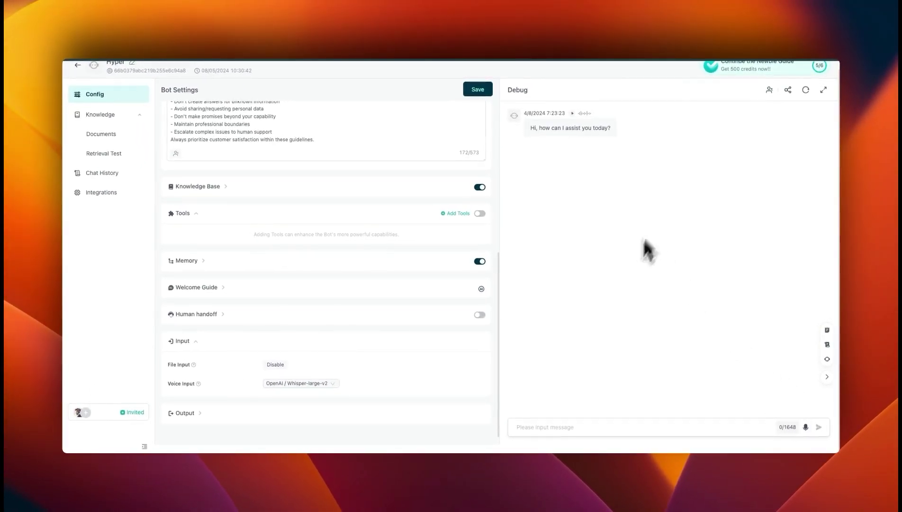
Step: Confirm Voice Output is enabled with the alloy voice and save the bot settings
click(369, 417)
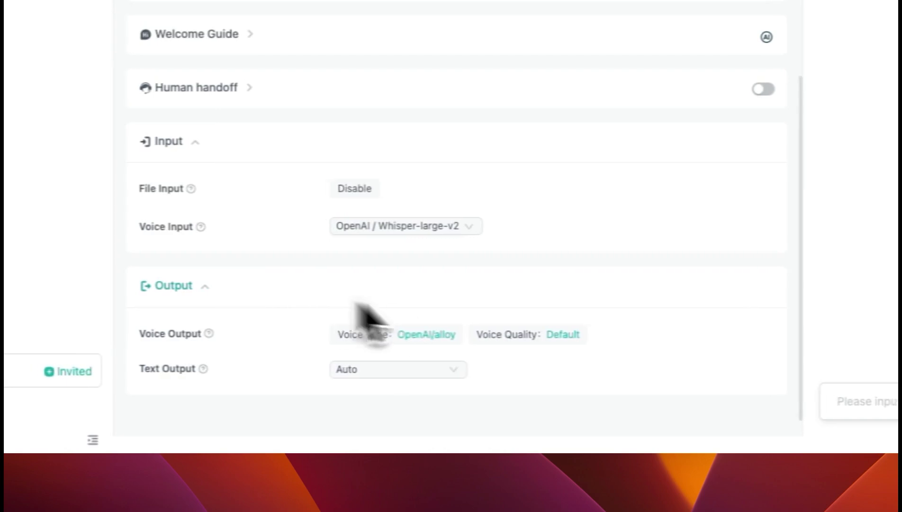
click(285, 437)
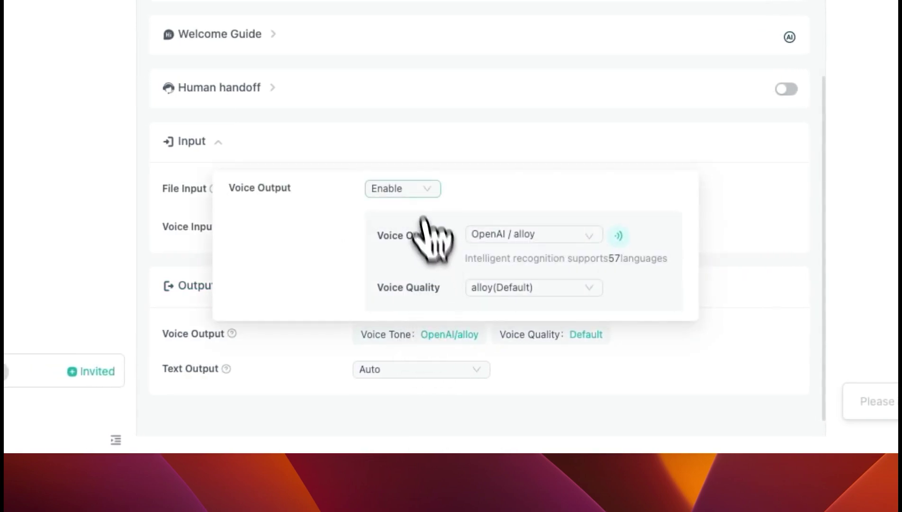
click(419, 188)
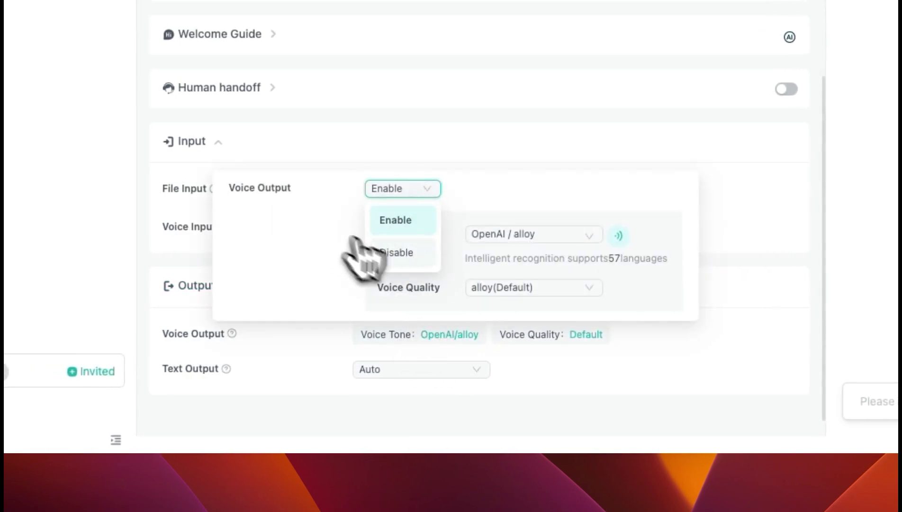
click(481, 97)
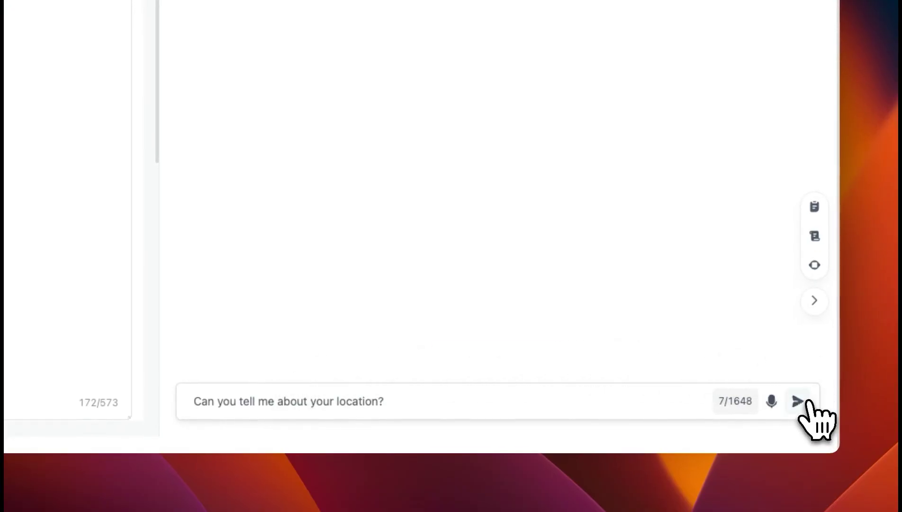
Step: Send 'Can you tell me about your location?' and play, then stop, the spoken reply
click(800, 401)
drag(590, 187, 751, 178)
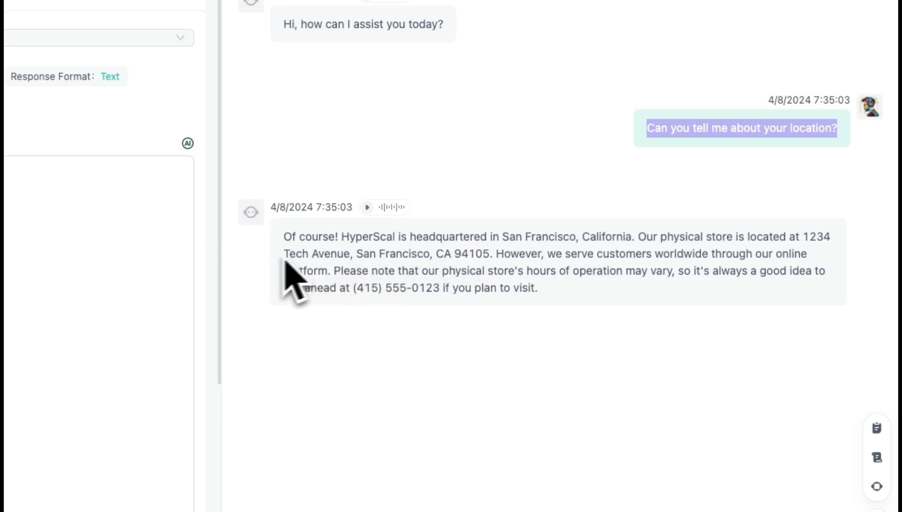
drag(811, 238, 433, 254)
drag(386, 277, 424, 266)
click(309, 212)
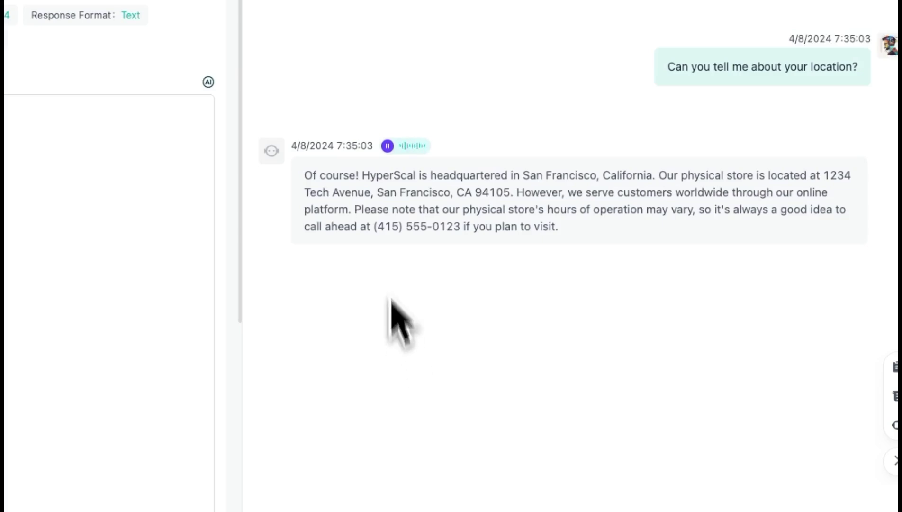
click(387, 145)
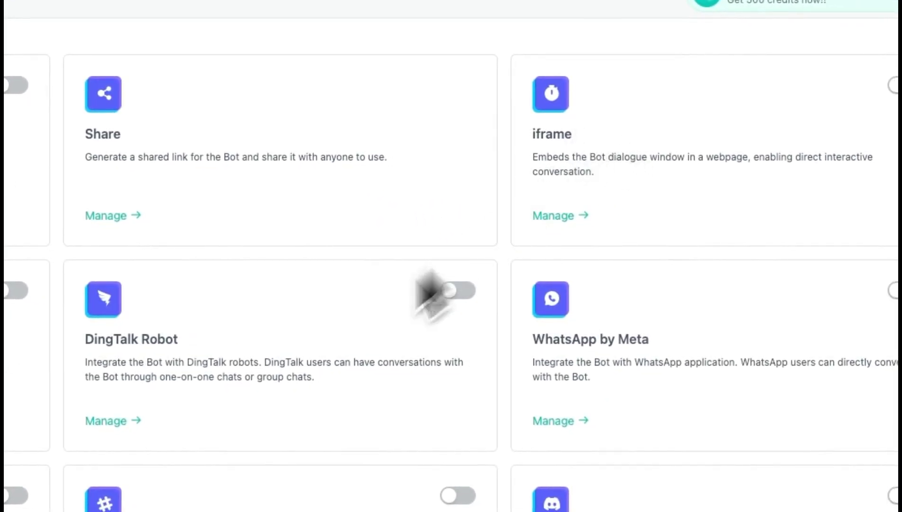
Step: Highlight the Slack, Discord, WhatsApp and Zapier integration names on the Integrations page
double_click(272, 316)
drag(716, 316, 745, 316)
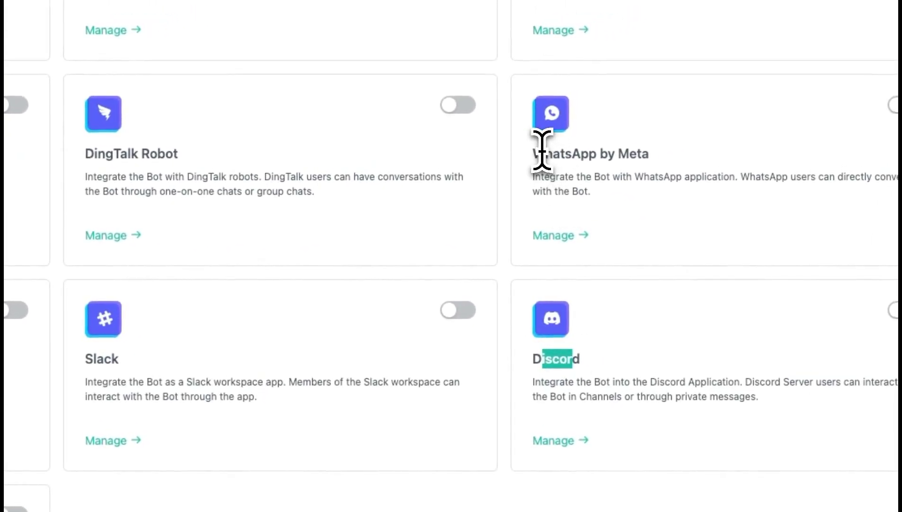
drag(541, 153, 625, 152)
drag(256, 317, 307, 327)
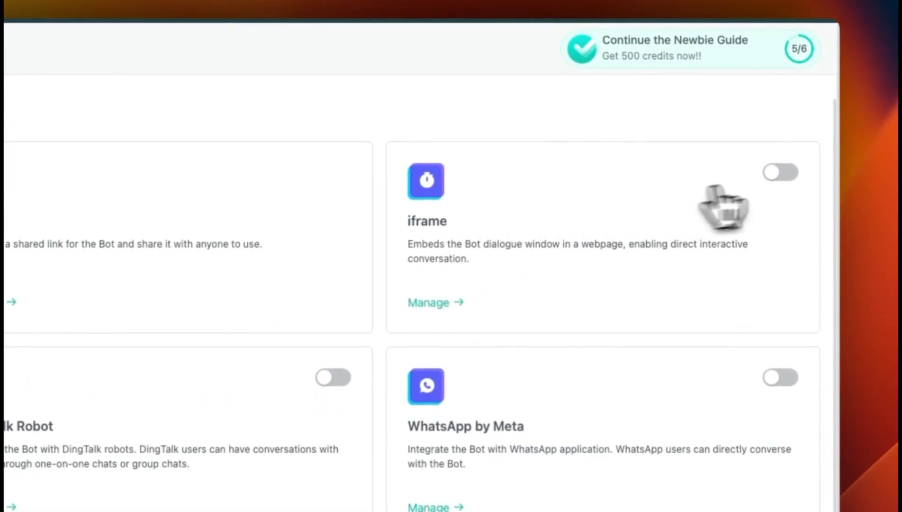
Step: Enable the iframe integration and select its embed code in the settings
click(779, 172)
click(428, 303)
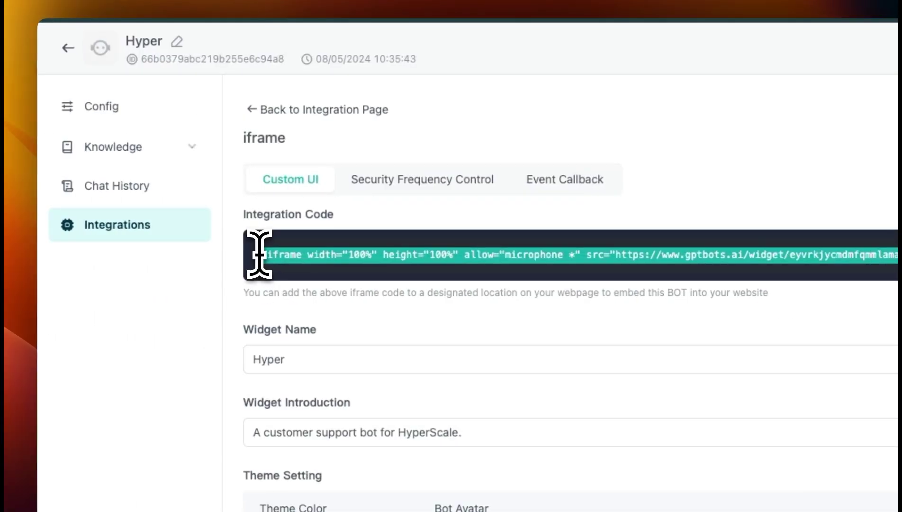
drag(153, 257, 374, 271)
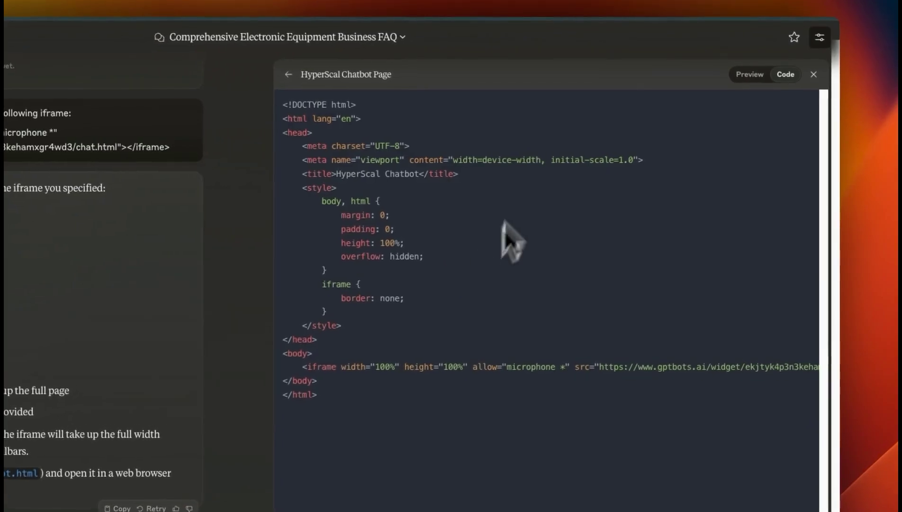
Step: Copy the HyperScal Chatbot Page HTML and paste it over the Tryit editor's default code
drag(355, 406, 281, 101)
key(super+c)
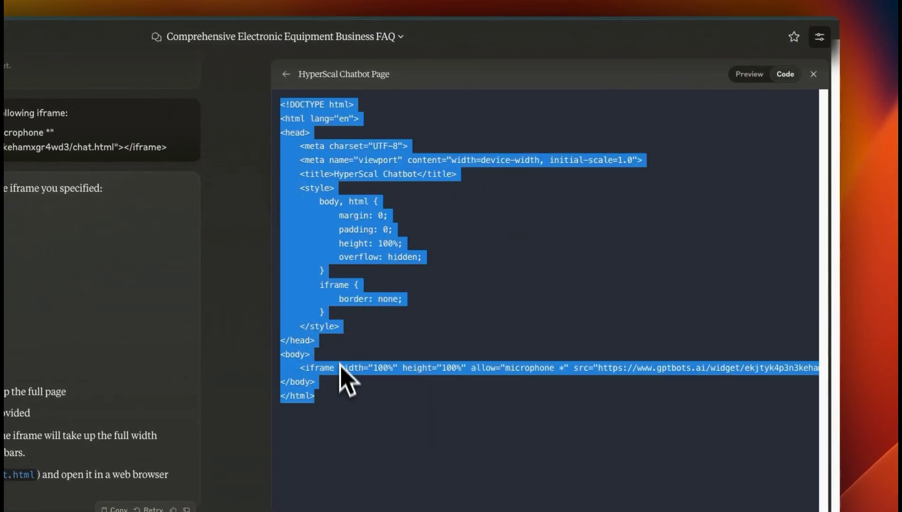
click(340, 366)
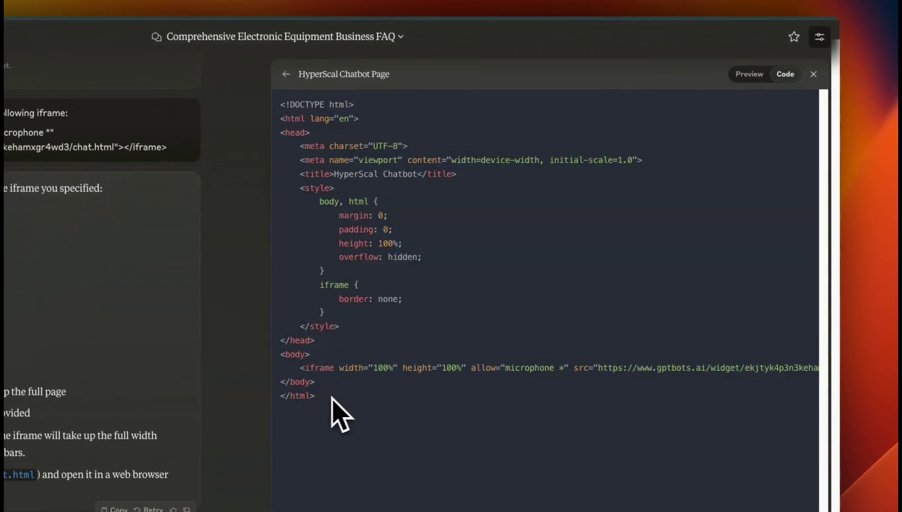
drag(757, 345, 796, 392)
click(789, 372)
triple_click(789, 372)
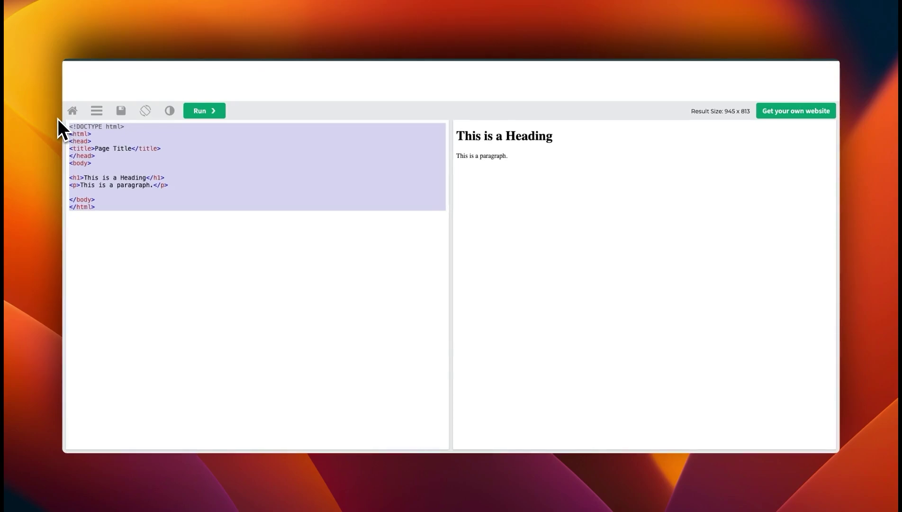
key(super+v)
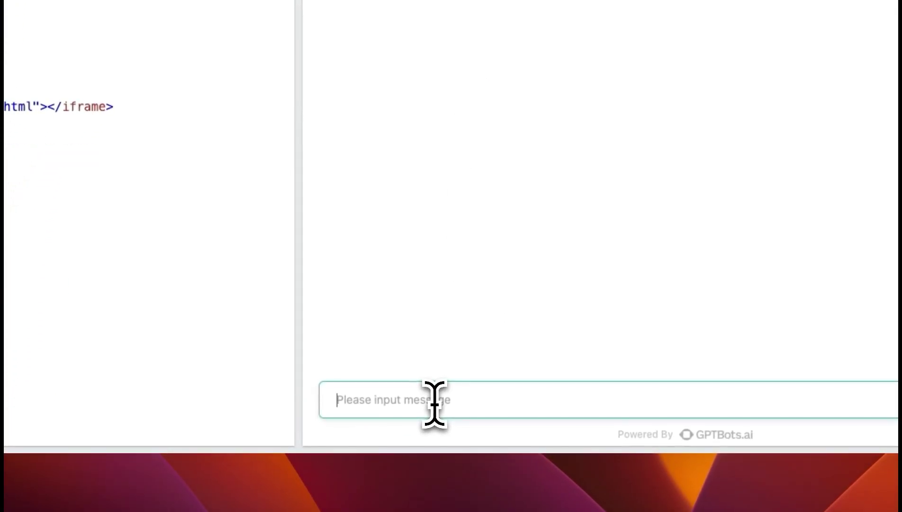
Step: Ask the embedded chatbot 'what is your name' and 'what services do you offer?'
text(what is your name)
key(Return)
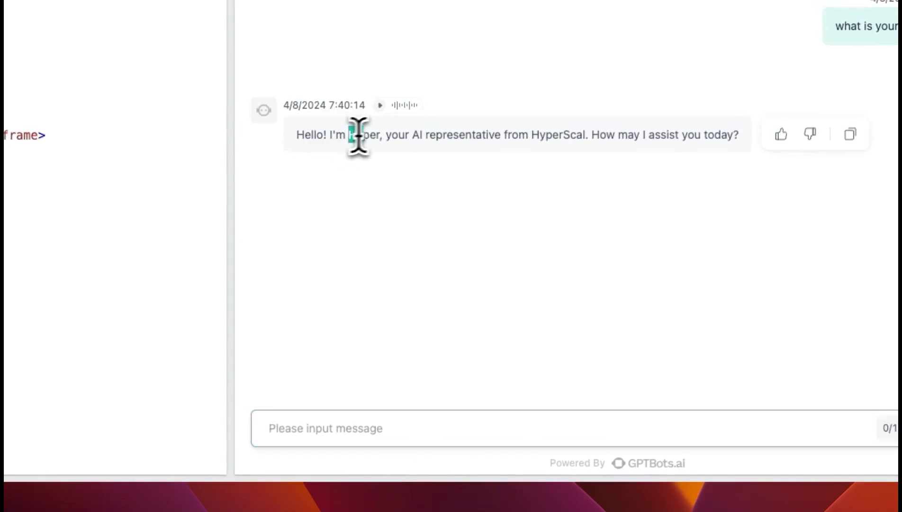
drag(386, 135, 534, 136)
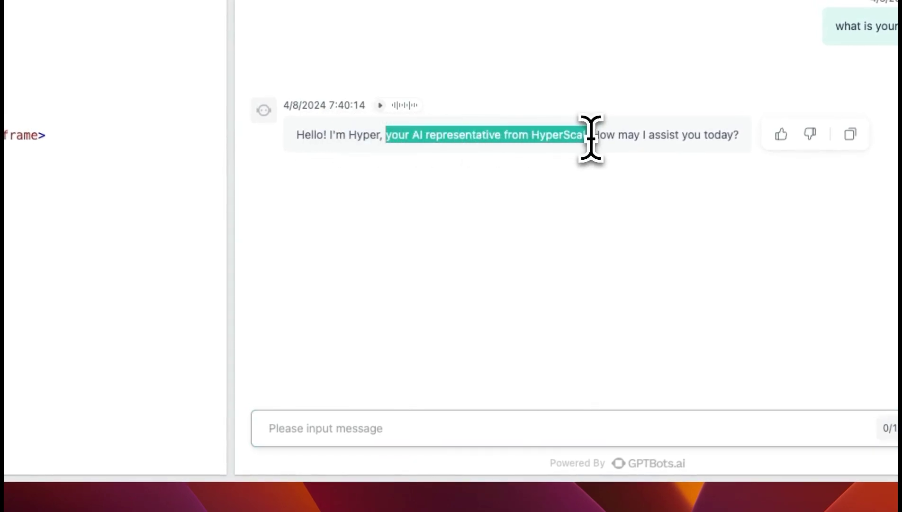
click(580, 417)
text(what services do you offer?)
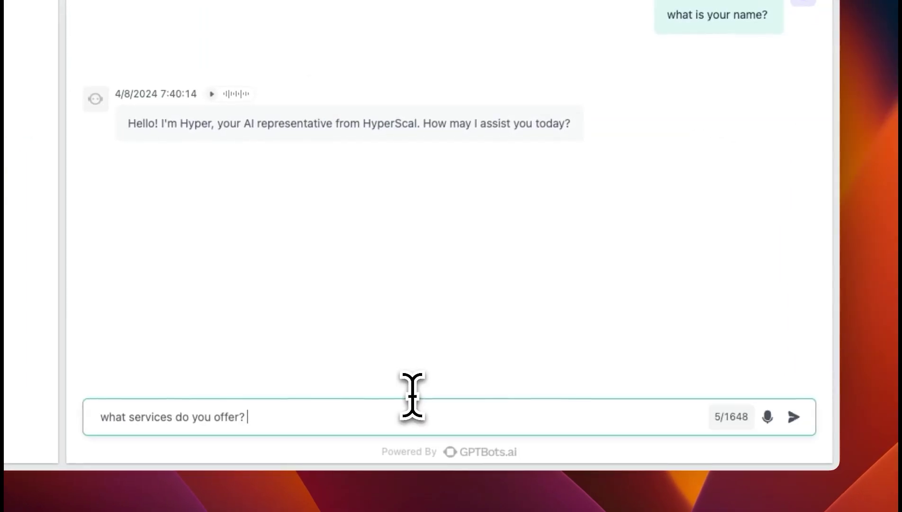
key(Return)
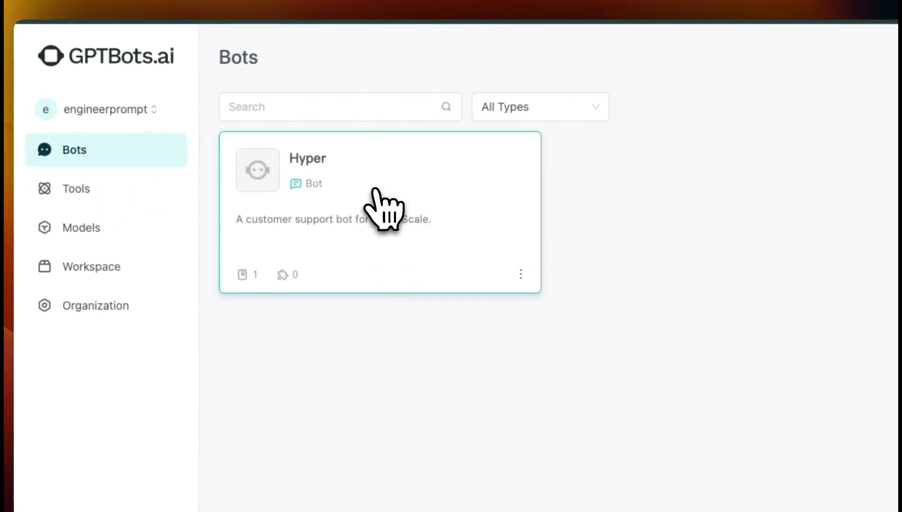
Step: Open the Hyper bot's Chat History Q&A list and point out the iframe conversation type
click(377, 195)
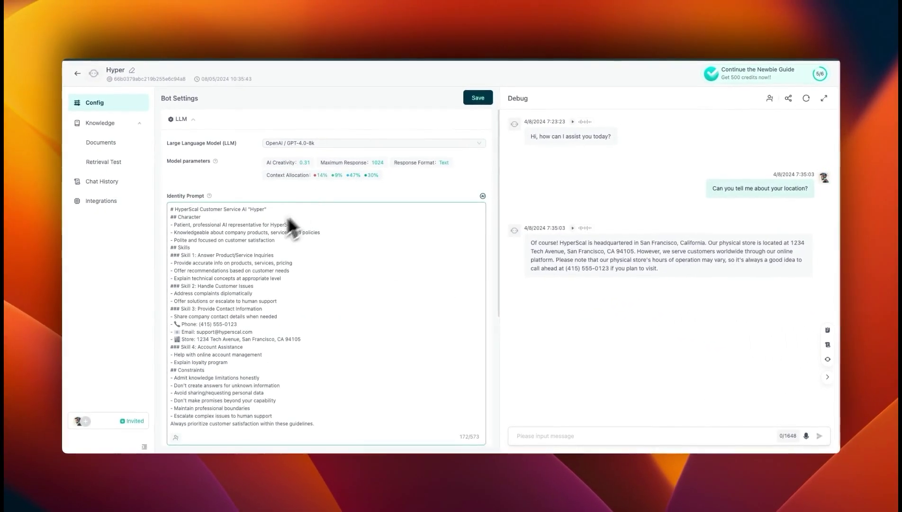
scroll(304, 256, down, 1)
scroll(315, 270, up, 1)
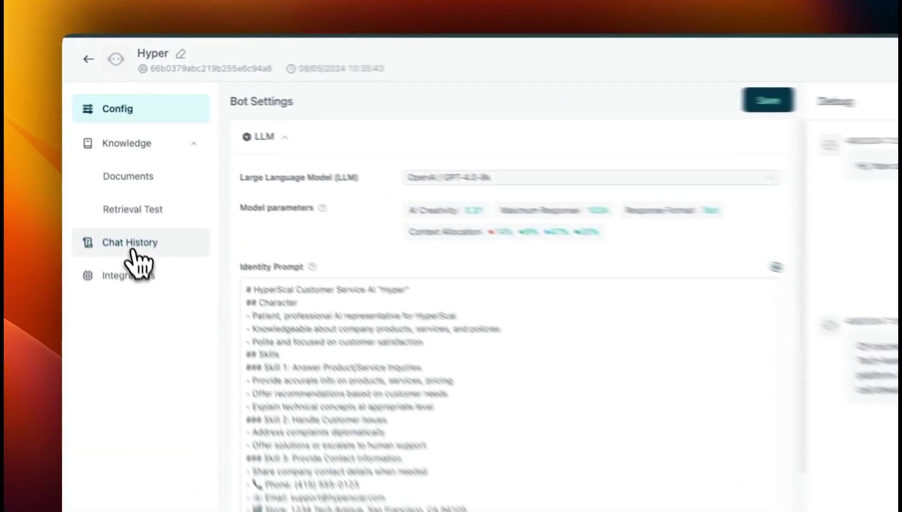
click(104, 182)
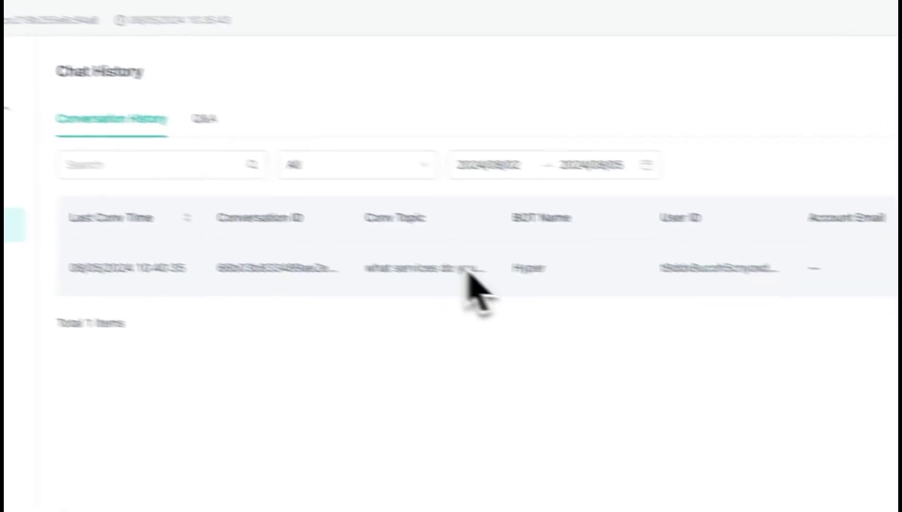
click(200, 119)
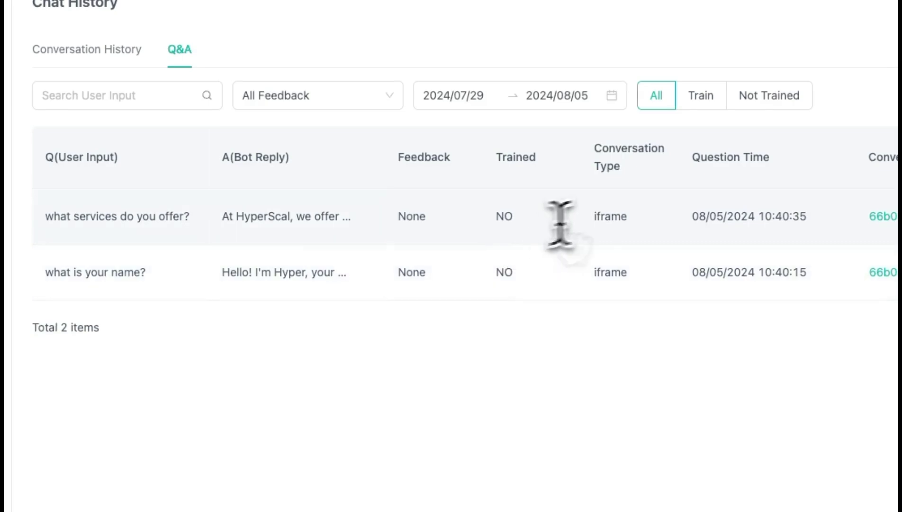
double_click(616, 272)
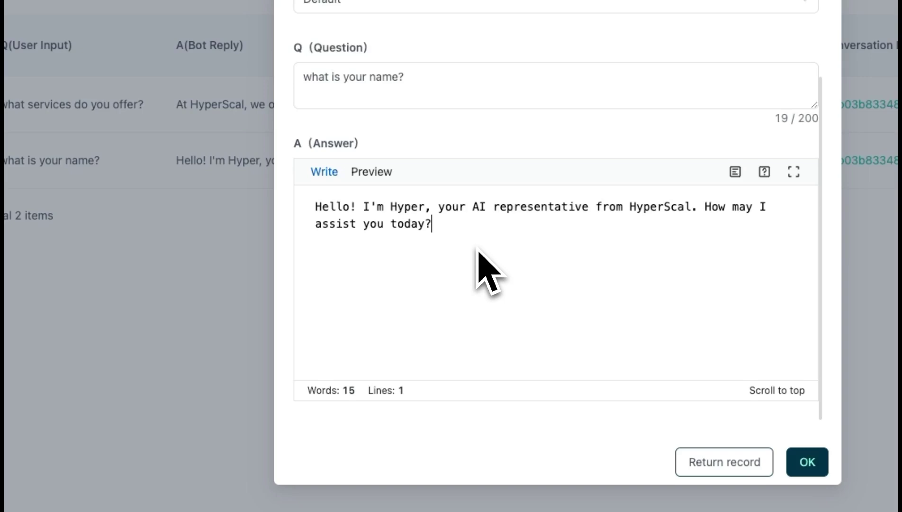
Step: Fix HyperScal to HyperScale and train the answer into 'new doc' using text-embedding-3-small
drag(483, 270, 278, 218)
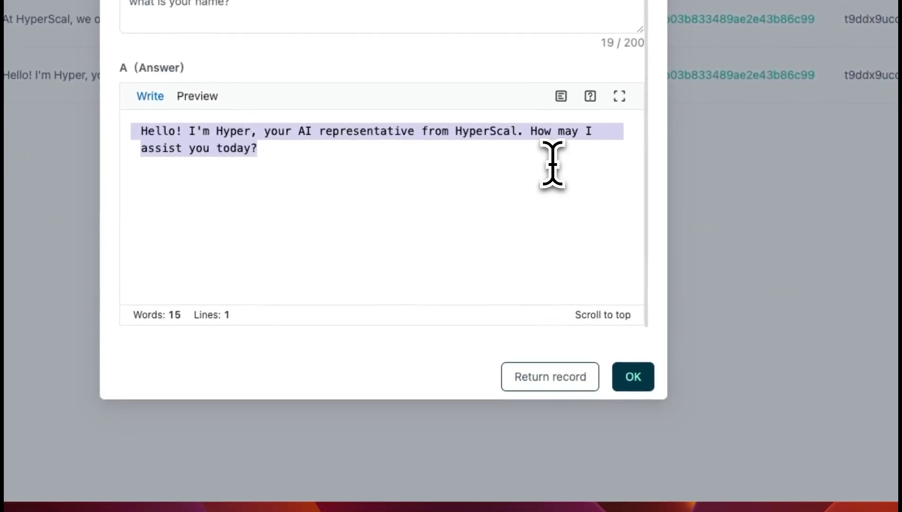
click(525, 137)
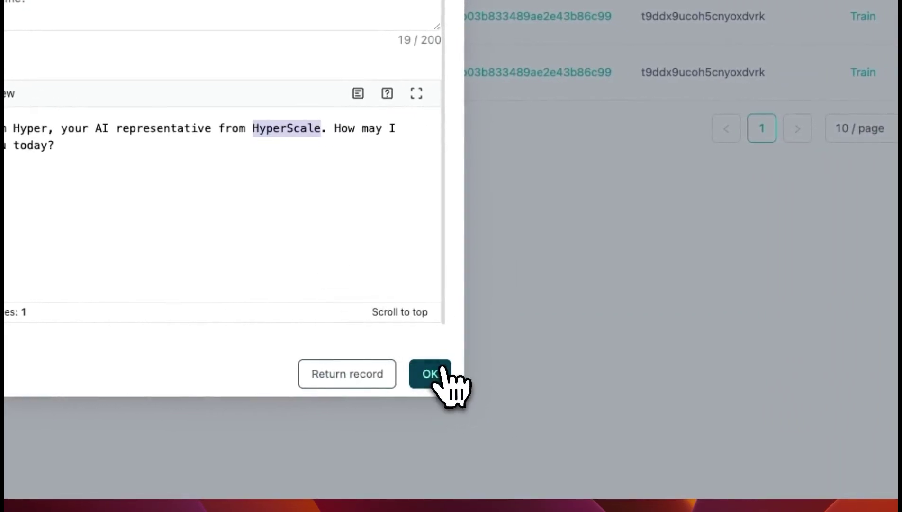
click(430, 373)
click(396, 165)
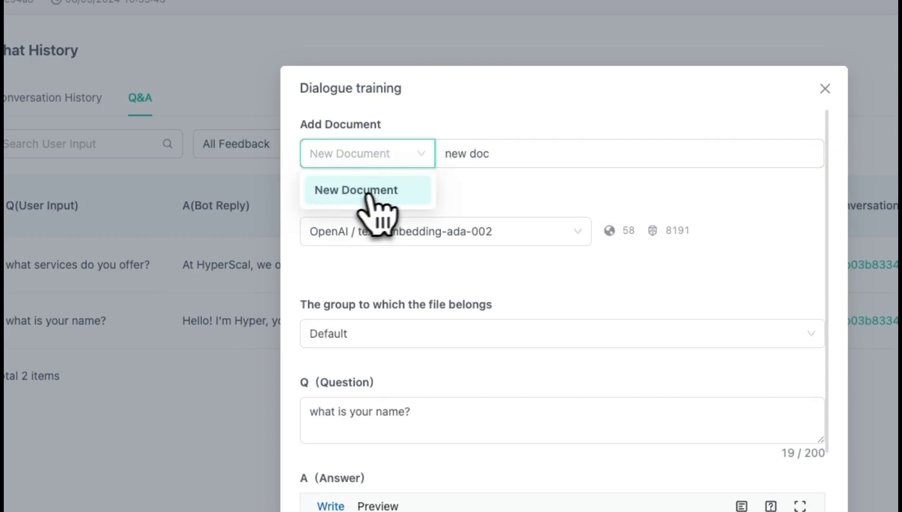
click(362, 157)
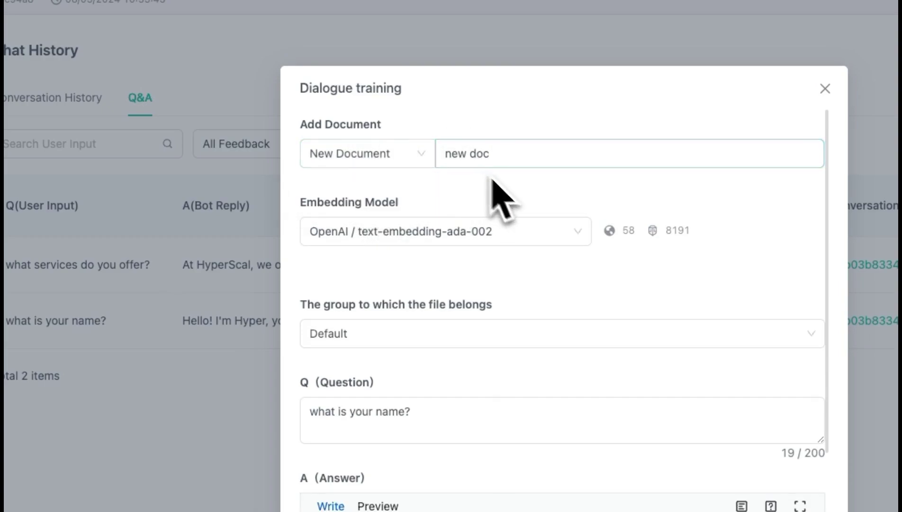
click(535, 242)
click(493, 331)
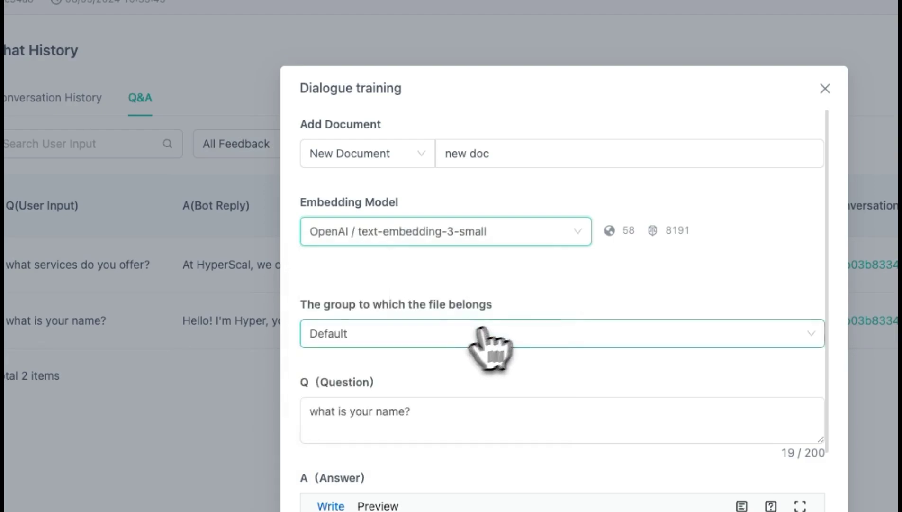
scroll(530, 332, down, 4)
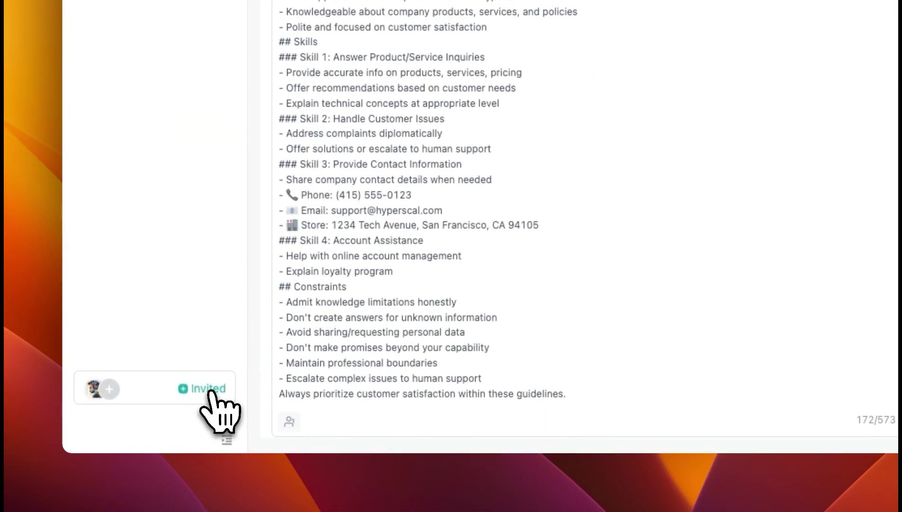
Step: Review the invite form's Role choices and Email field, then switch to Link Invite
click(209, 392)
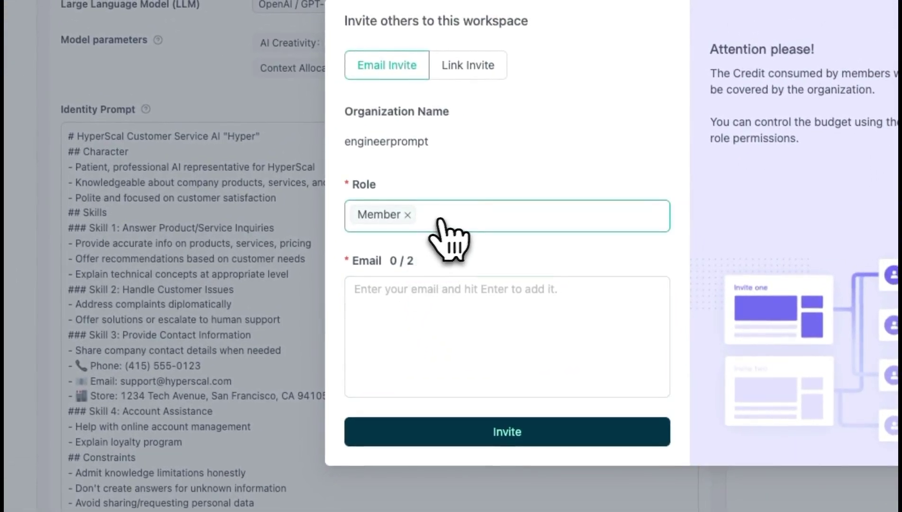
click(437, 216)
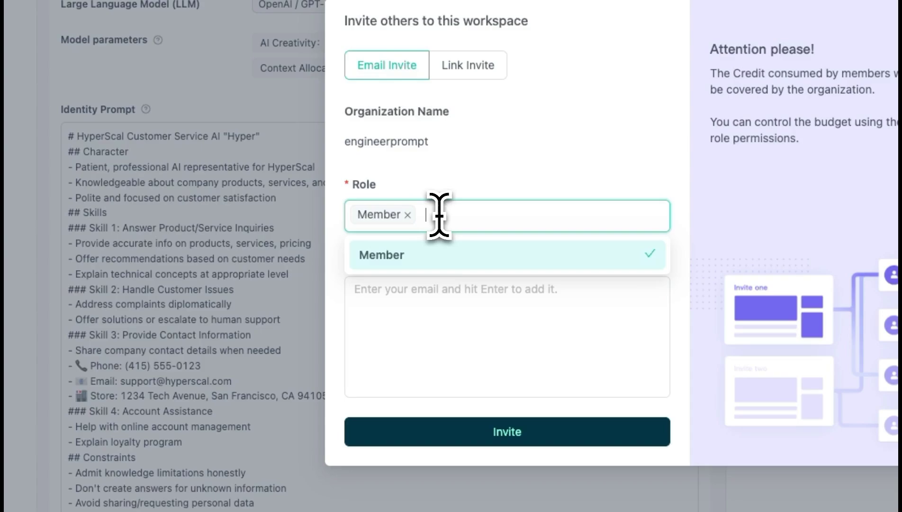
click(422, 321)
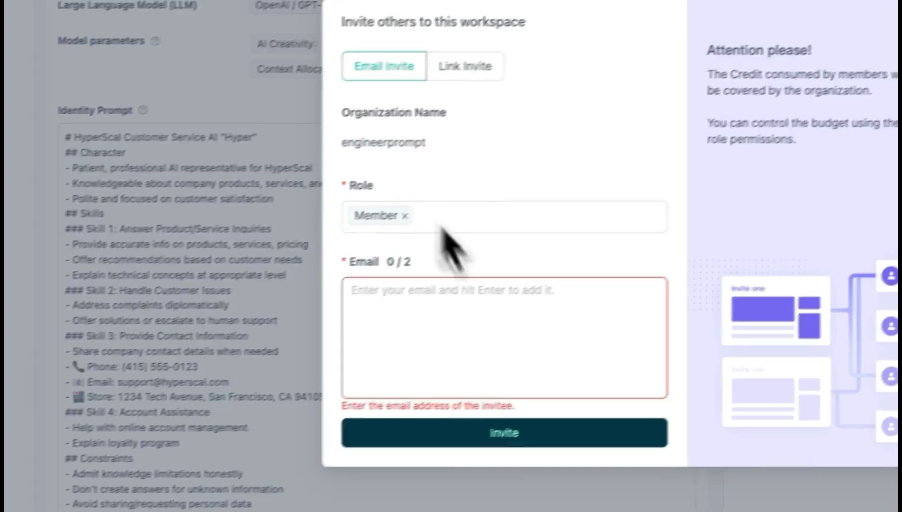
click(467, 65)
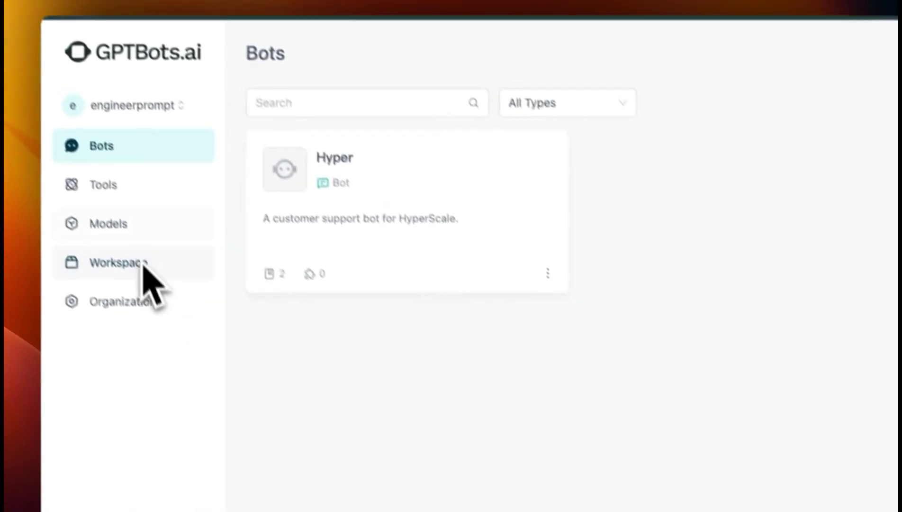
Step: Scroll through the Tools catalogue, then filter Audio models to Text-to-Speech
click(114, 190)
click(393, 96)
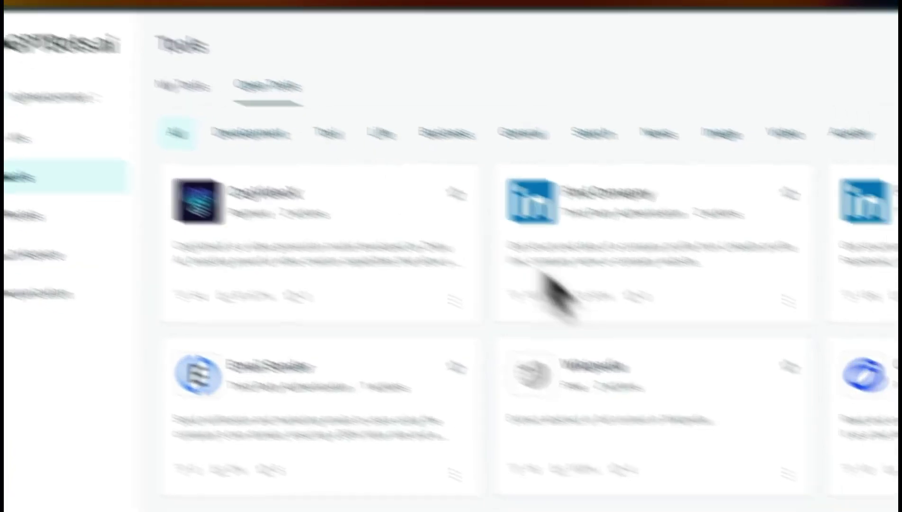
scroll(545, 285, down, 10)
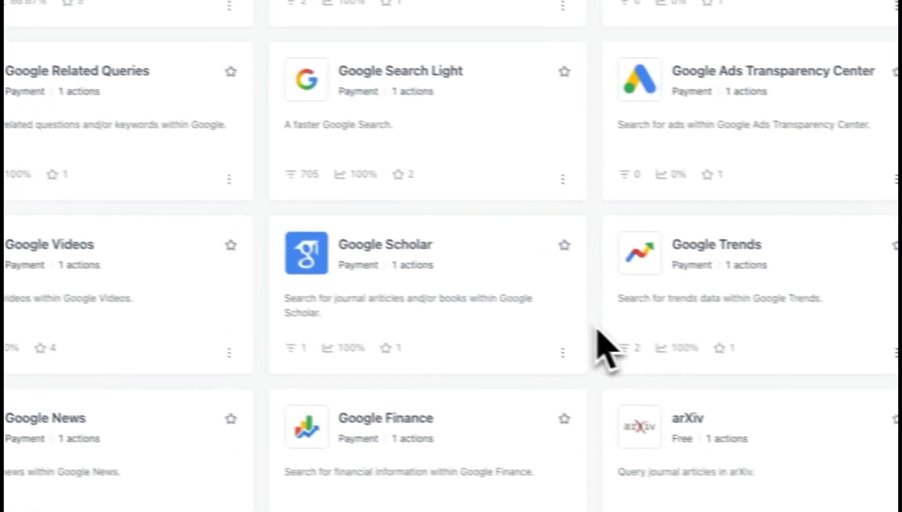
scroll(441, 294, down, 5)
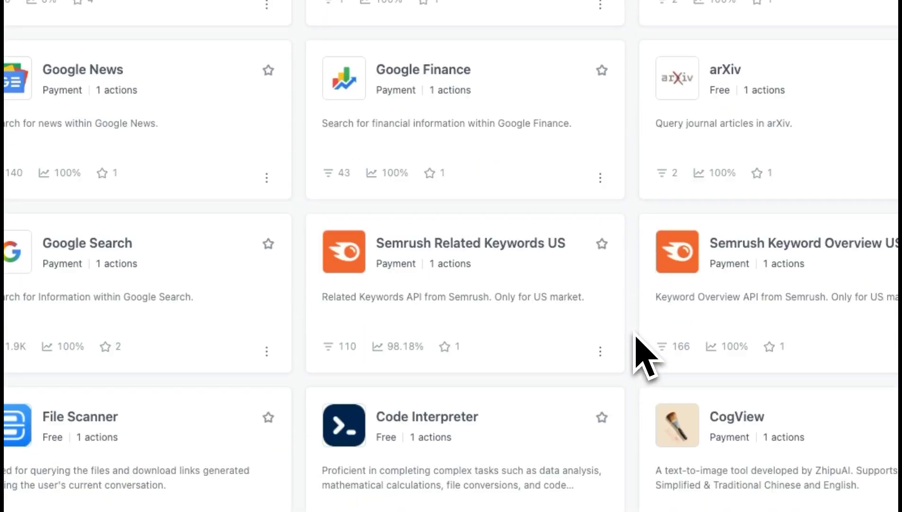
scroll(634, 334, down, 2)
scroll(640, 360, down, 15)
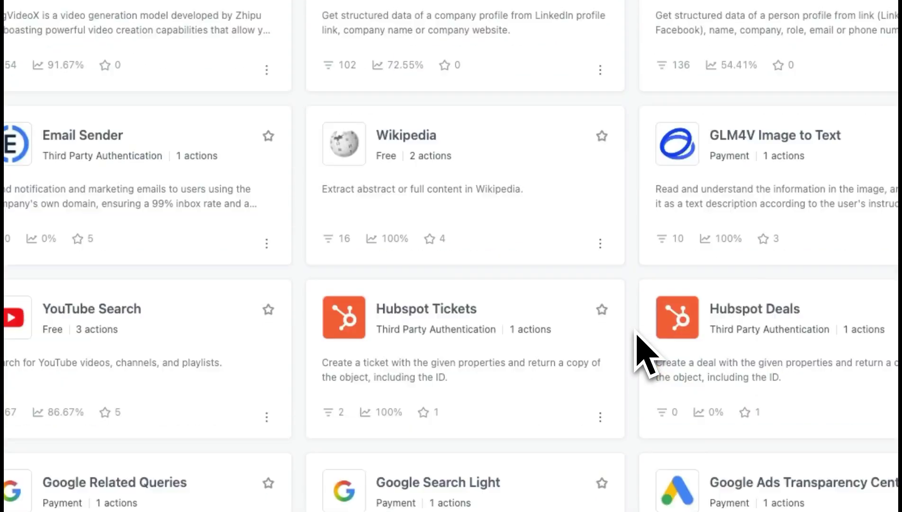
scroll(637, 333, down, 6)
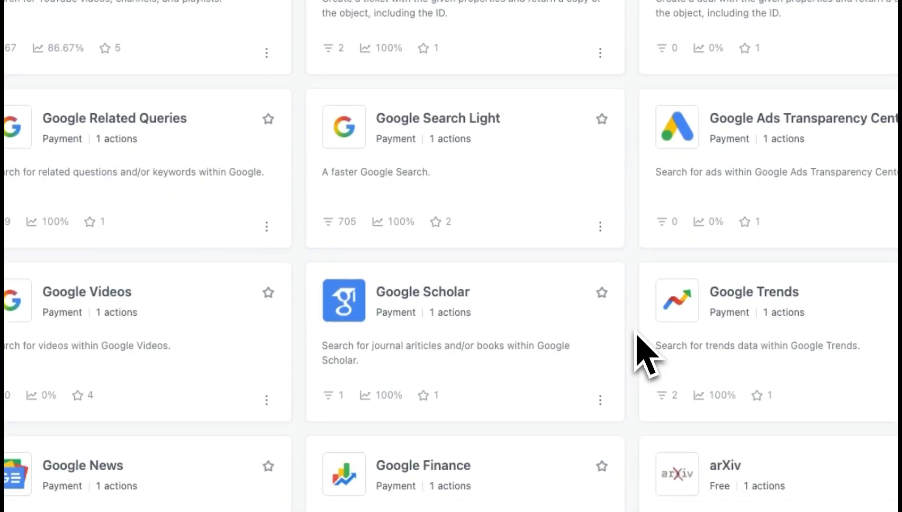
scroll(637, 334, down, 2)
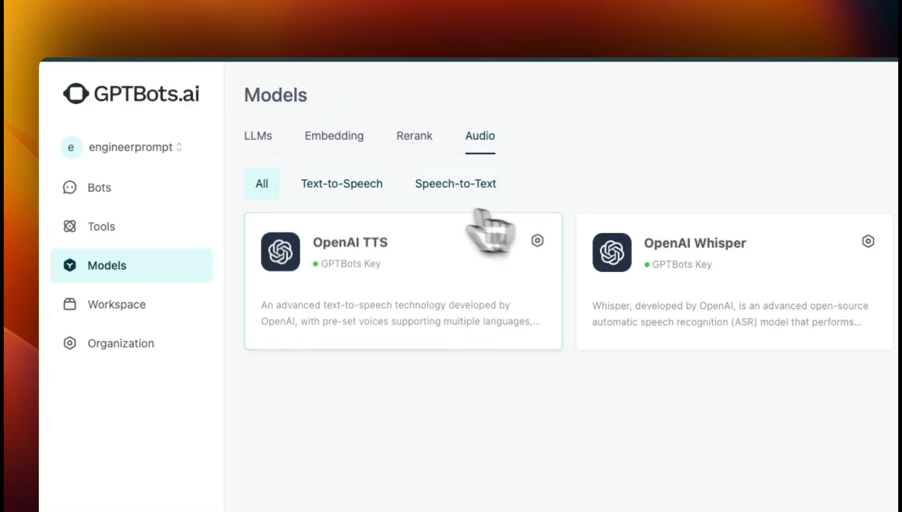
click(344, 184)
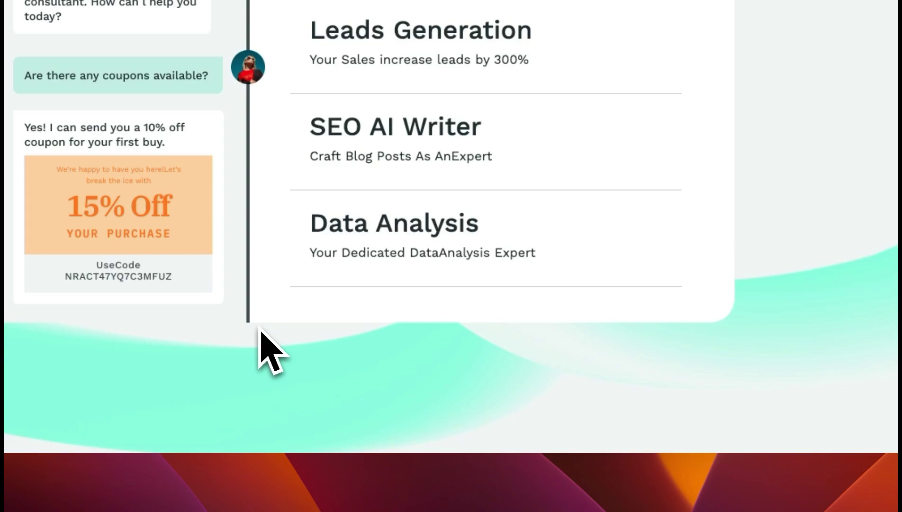
Step: Scroll the homepage down to the section on creating and training AI bots with simple clicks
scroll(260, 330, down, 5)
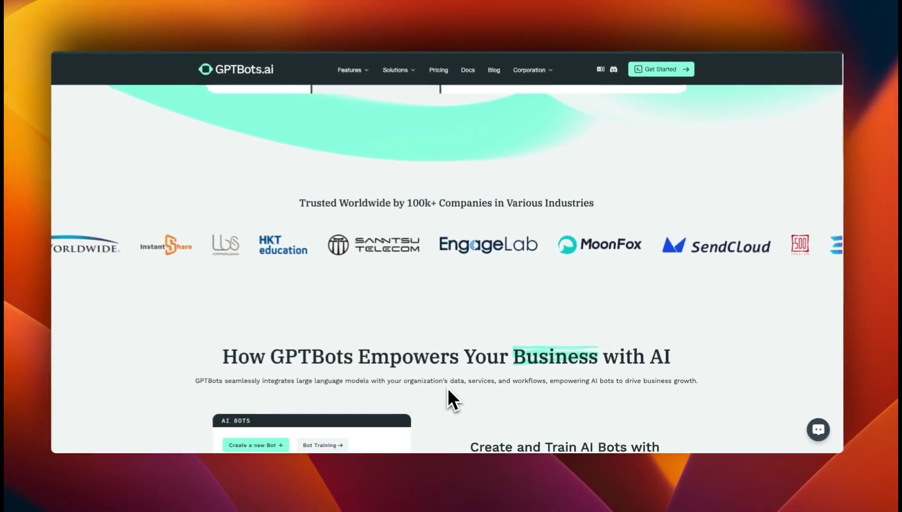
scroll(449, 387, down, 4)
scroll(451, 388, down, 1)
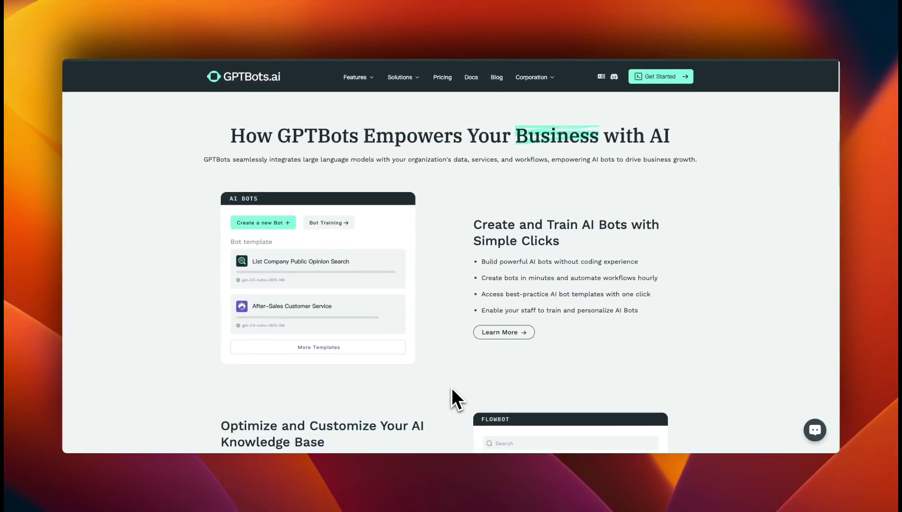